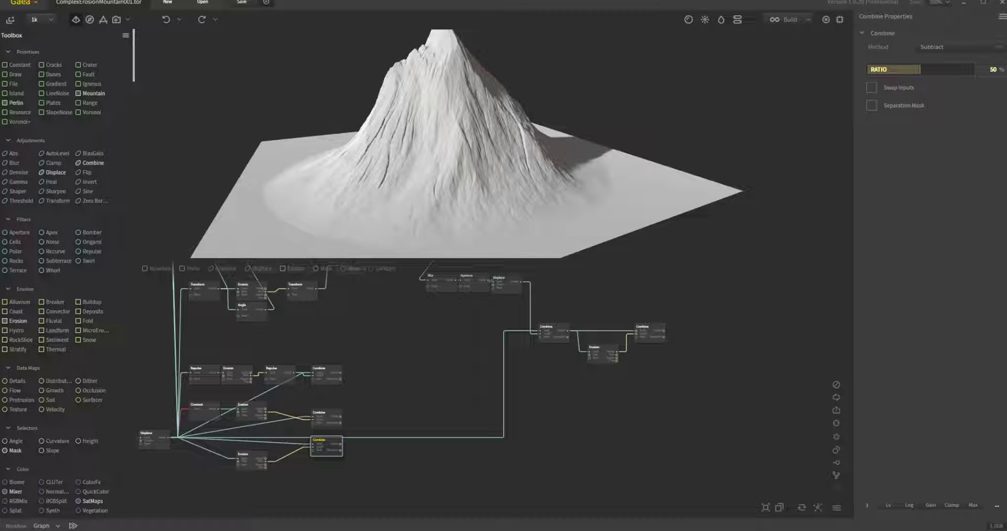
# Bring the Maya Persp View window into view and examine the noise texture on the sloped and flat planes from several angles
pyautogui.moveTo(1006, 68); pyautogui.dragTo(485, 55)
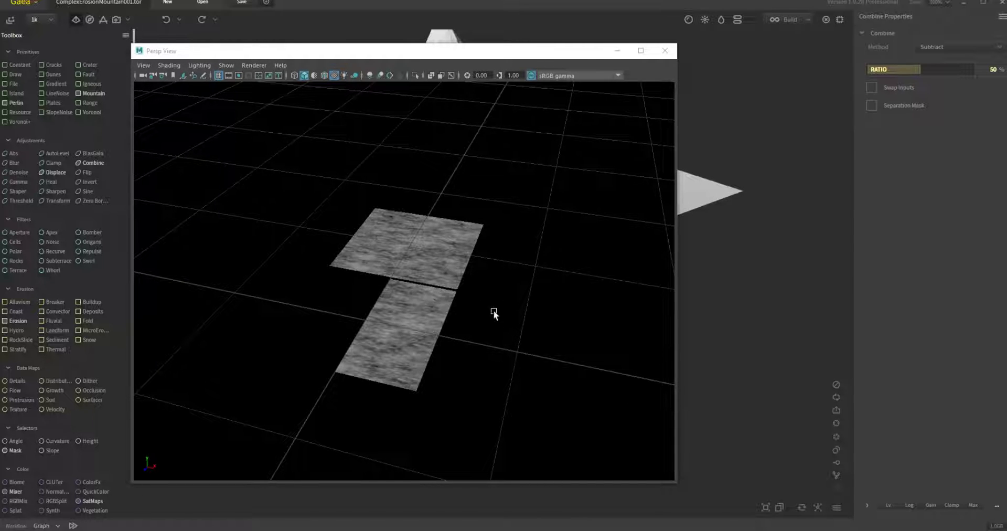
pyautogui.keyDown('alt'); pyautogui.moveTo(499, 334); pyautogui.dragTo(438, 344); pyautogui.keyUp('alt')
pyautogui.keyDown('alt'); pyautogui.moveTo(358, 329); pyautogui.dragTo(502, 351, button='right'); pyautogui.keyUp('alt')
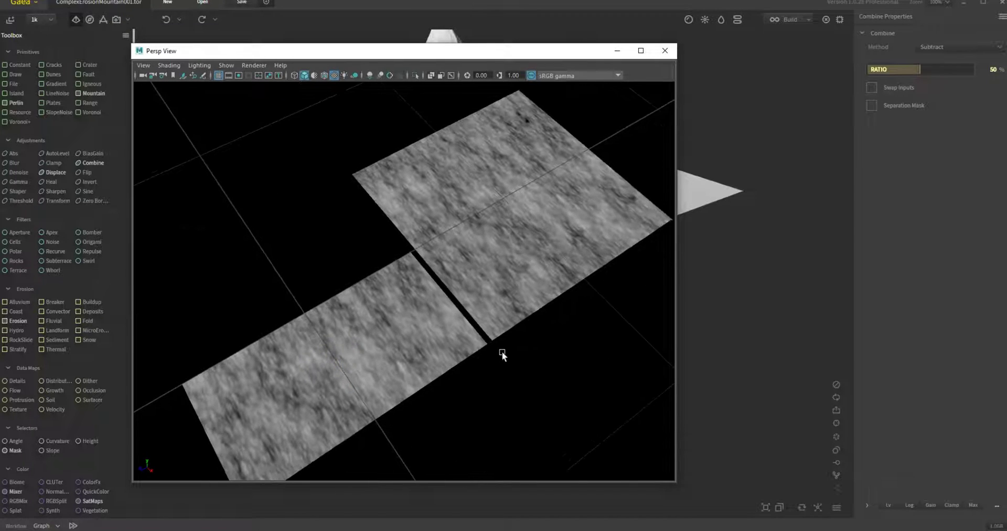
pyautogui.keyDown('alt'); pyautogui.moveTo(479, 364); pyautogui.dragTo(461, 341); pyautogui.keyUp('alt')
pyautogui.keyDown('alt'); pyautogui.moveTo(423, 335); pyautogui.dragTo(451, 335, button='right'); pyautogui.keyUp('alt')
pyautogui.keyDown('alt'); pyautogui.moveTo(438, 334); pyautogui.dragTo(435, 306, button='middle'); pyautogui.keyUp('alt')
pyautogui.keyDown('alt'); pyautogui.moveTo(435, 307); pyautogui.dragTo(468, 304); pyautogui.keyUp('alt')
pyautogui.keyDown('alt'); pyautogui.moveTo(468, 303); pyautogui.dragTo(423, 288, button='right'); pyautogui.keyUp('alt')
pyautogui.keyDown('alt'); pyautogui.moveTo(422, 288); pyautogui.dragTo(440, 319, button='middle'); pyautogui.keyUp('alt')
pyautogui.keyDown('alt'); pyautogui.moveTo(440, 319); pyautogui.dragTo(452, 317); pyautogui.keyUp('alt')
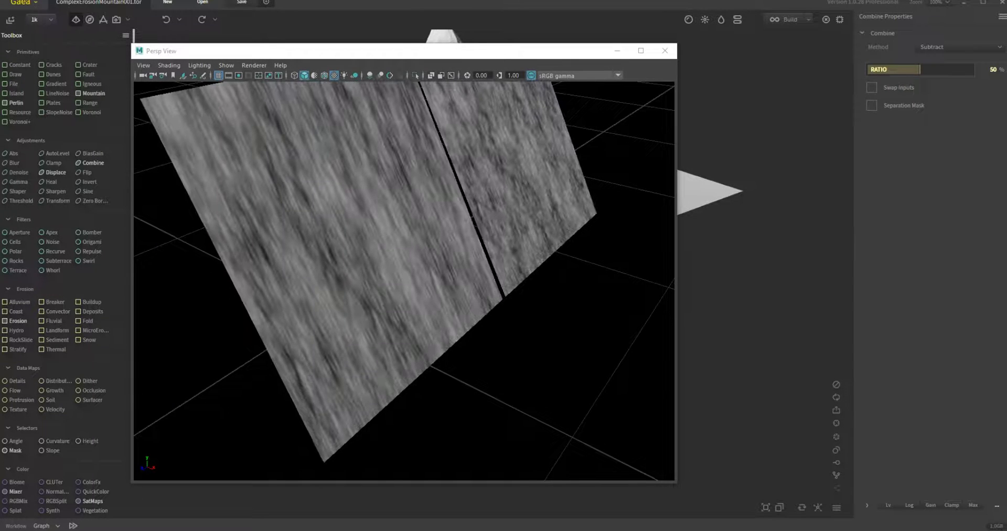
# Compare the texture stretching on the sloped plane with the adjacent flat plane in a front-facing view
pyautogui.keyDown('alt'); pyautogui.moveTo(566, 384); pyautogui.dragTo(506, 378); pyautogui.keyUp('alt')
pyautogui.keyDown('alt'); pyautogui.moveTo(532, 357); pyautogui.dragTo(423, 298, button='right'); pyautogui.keyUp('alt')
pyautogui.keyDown('alt'); pyautogui.moveTo(422, 298); pyautogui.dragTo(432, 346, button='middle'); pyautogui.keyUp('alt')
pyautogui.keyDown('alt'); pyautogui.moveTo(431, 346); pyautogui.dragTo(435, 342); pyautogui.keyUp('alt')
pyautogui.keyDown('alt'); pyautogui.moveTo(405, 342); pyautogui.dragTo(484, 350, button='right'); pyautogui.keyUp('alt')
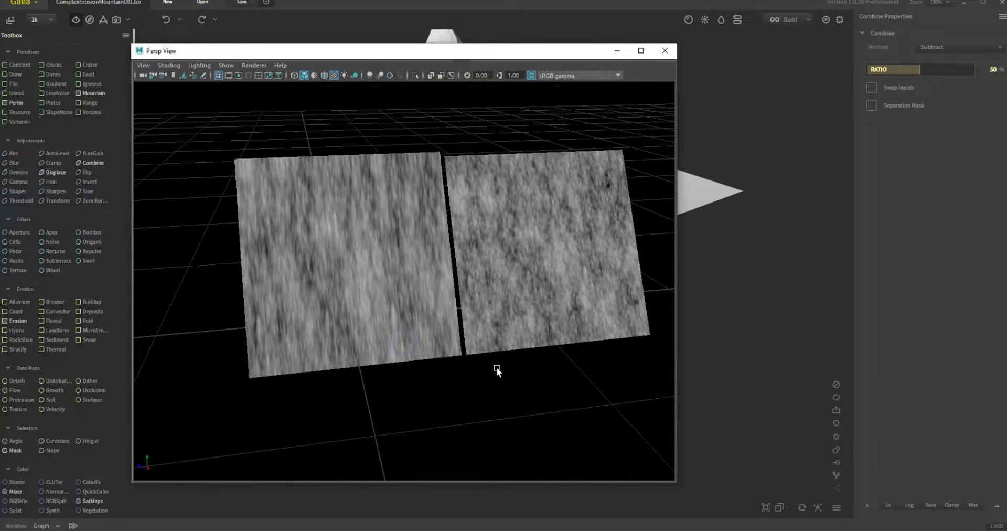
pyautogui.keyDown('alt'); pyautogui.moveTo(496, 367); pyautogui.dragTo(426, 382, button='middle'); pyautogui.keyUp('alt')
pyautogui.keyDown('alt'); pyautogui.moveTo(426, 384); pyautogui.dragTo(371, 363, button='right'); pyautogui.keyUp('alt')
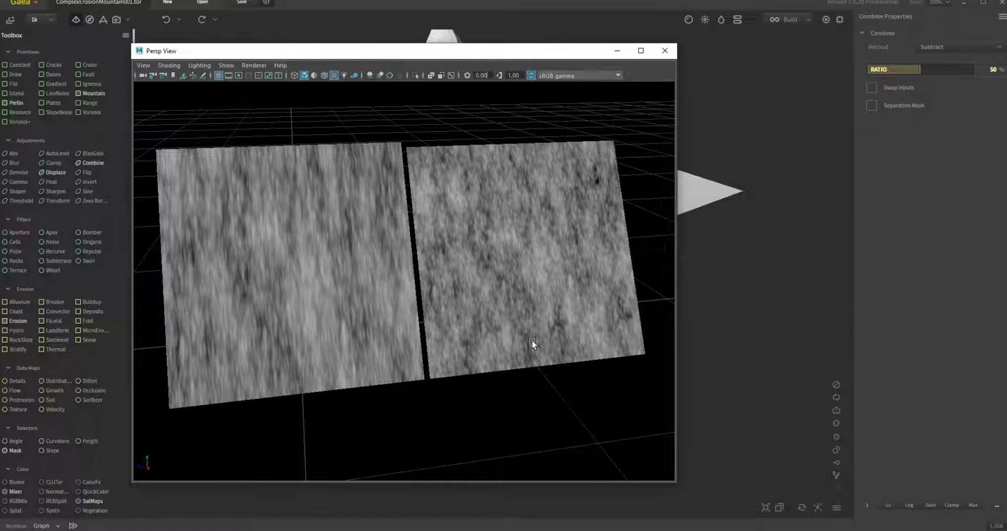
pyautogui.keyDown('alt'); pyautogui.moveTo(459, 395); pyautogui.dragTo(445, 175); pyautogui.keyUp('alt')
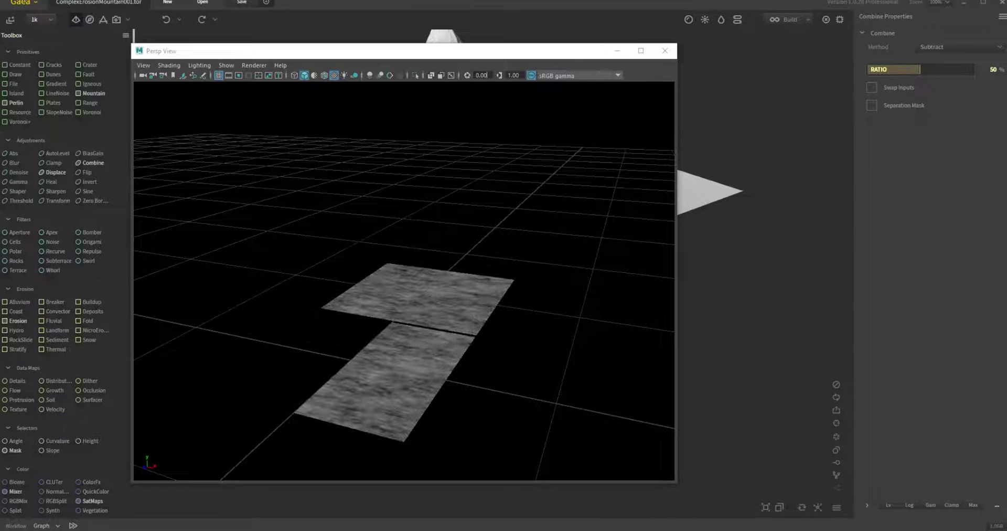
# Inspect both planes from directly above, and move the Persp View window away to return to the Gaea node graph
pyautogui.keyDown('alt'); pyautogui.moveTo(490, 351); pyautogui.dragTo(409, 416); pyautogui.keyUp('alt')
pyautogui.keyDown('alt'); pyautogui.moveTo(409, 416); pyautogui.dragTo(441, 414, button='right'); pyautogui.keyUp('alt')
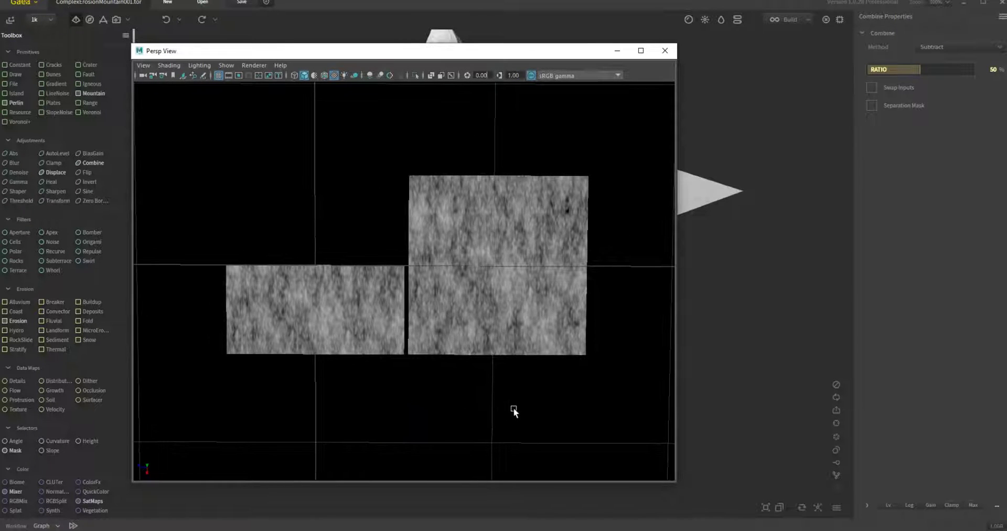
pyautogui.keyDown('alt'); pyautogui.moveTo(514, 409); pyautogui.dragTo(481, 435, button='middle'); pyautogui.keyUp('alt')
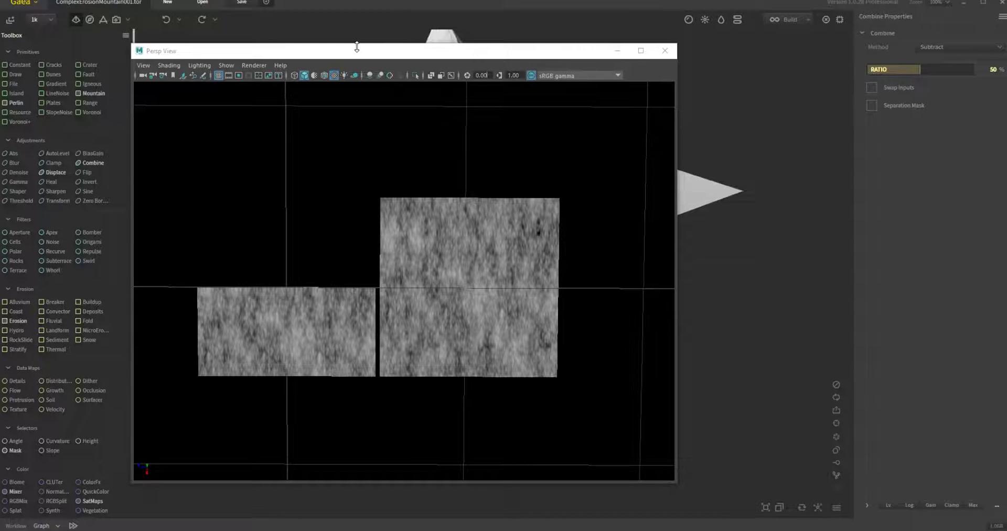
pyautogui.moveTo(350, 49); pyautogui.dragTo(1006, 199)
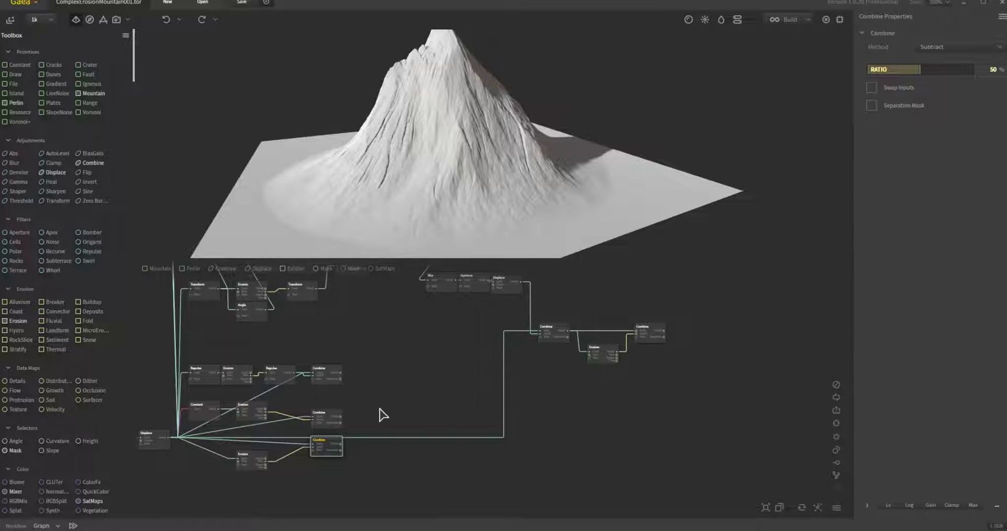
# Preview the lowest Erosion node and the Combine node it feeds, and examine the carved channels on the mountain slopes up close
pyautogui.moveTo(380, 409); pyautogui.dragTo(489, 428, button='middle')
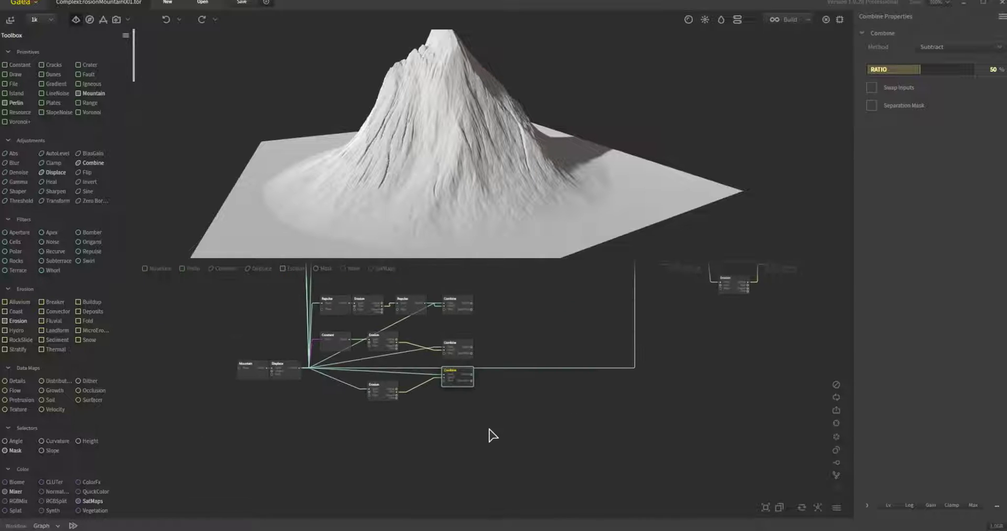
pyautogui.rightClick(522, 426)
pyautogui.scroll(4, 540, 429)
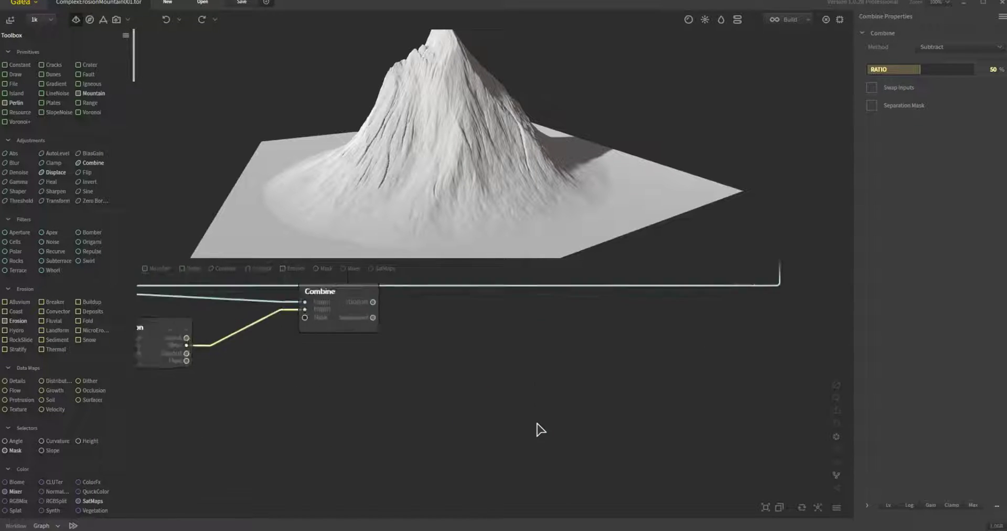
pyautogui.click(488, 405)
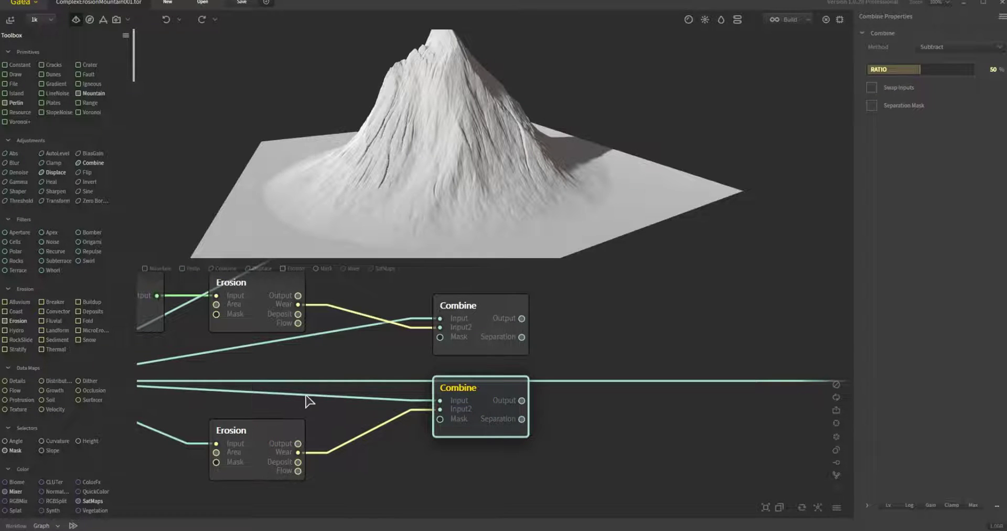
pyautogui.click(294, 426)
pyautogui.moveTo(317, 399); pyautogui.dragTo(419, 460, button='middle')
pyautogui.click(567, 459)
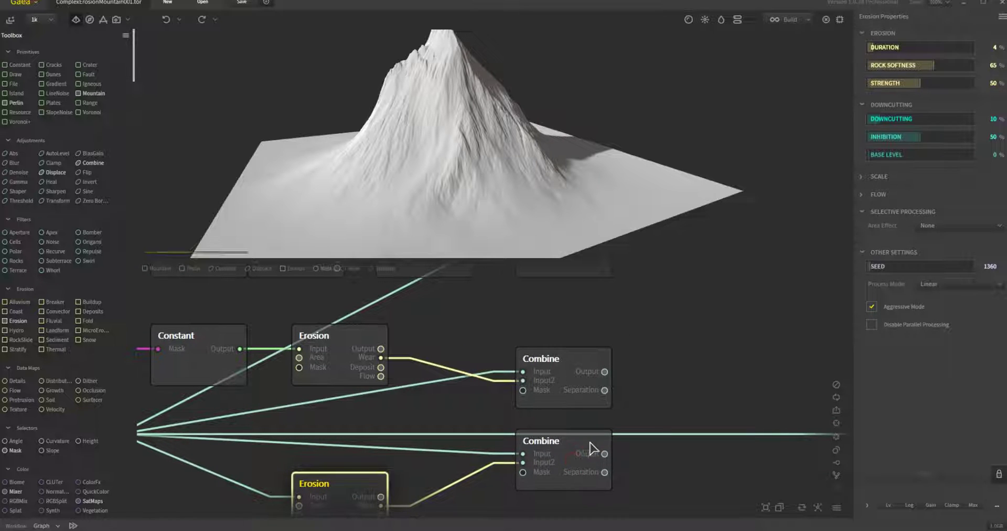
pyautogui.click(589, 442)
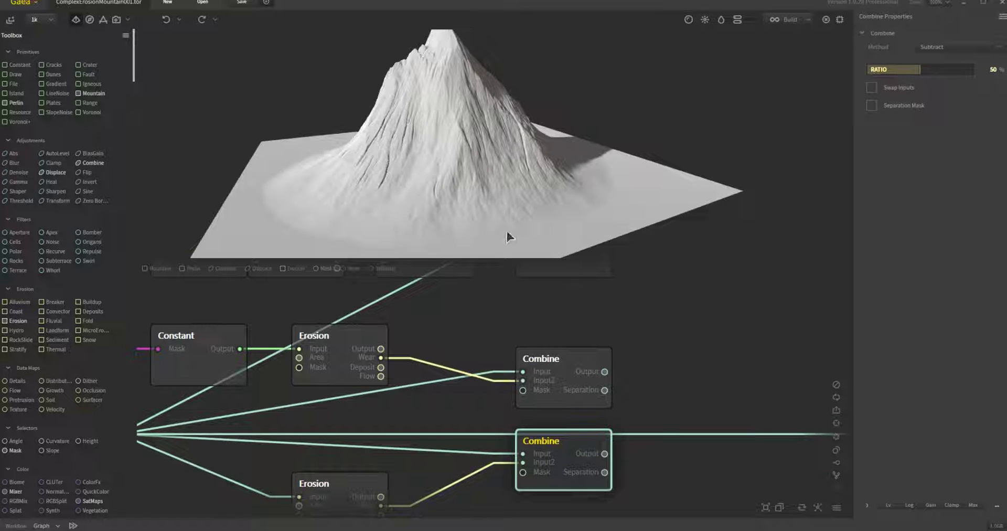
pyautogui.moveTo(449, 180); pyautogui.dragTo(445, 220)
pyautogui.scroll(3, 468, 182)
pyautogui.scroll(-1, 468, 182)
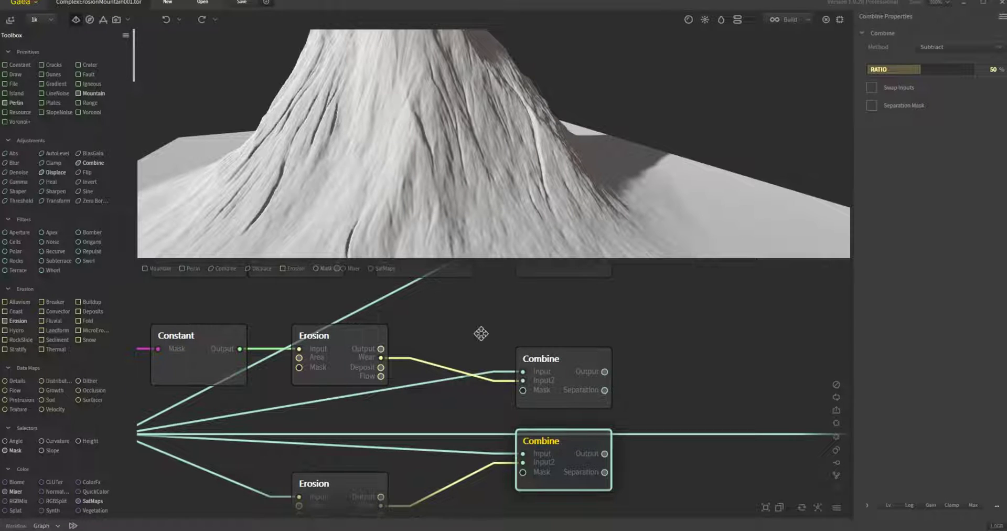
# Preview the Erosion node fed by the Constant, and compare its Combine result repeatedly with that of the lowest Combine node
pyautogui.moveTo(481, 333); pyautogui.dragTo(523, 331, button='middle')
pyautogui.click(251, 365)
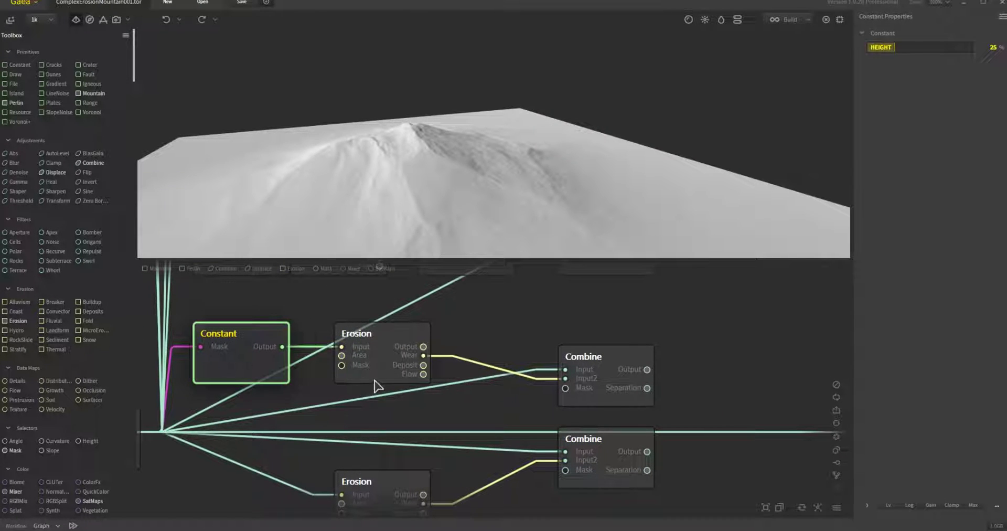
pyautogui.click(626, 380)
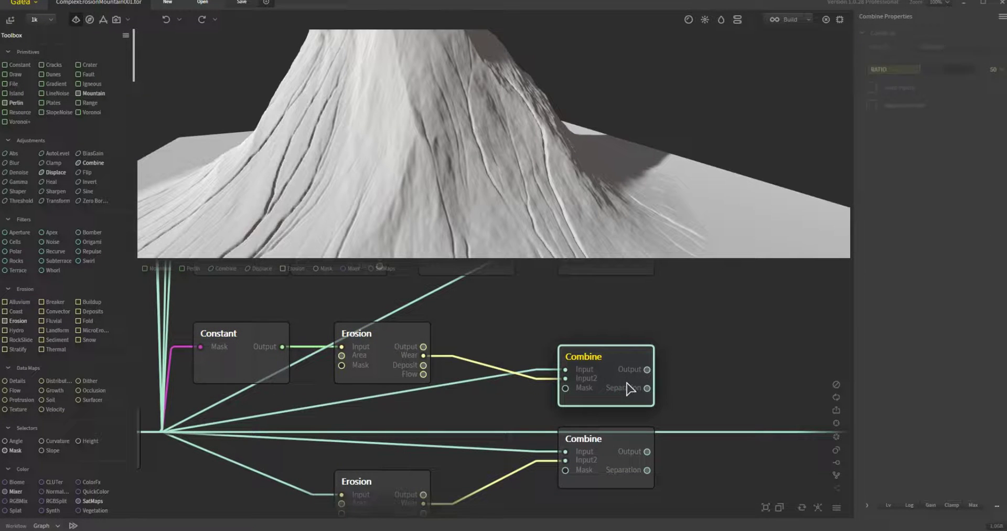
pyautogui.click(620, 460)
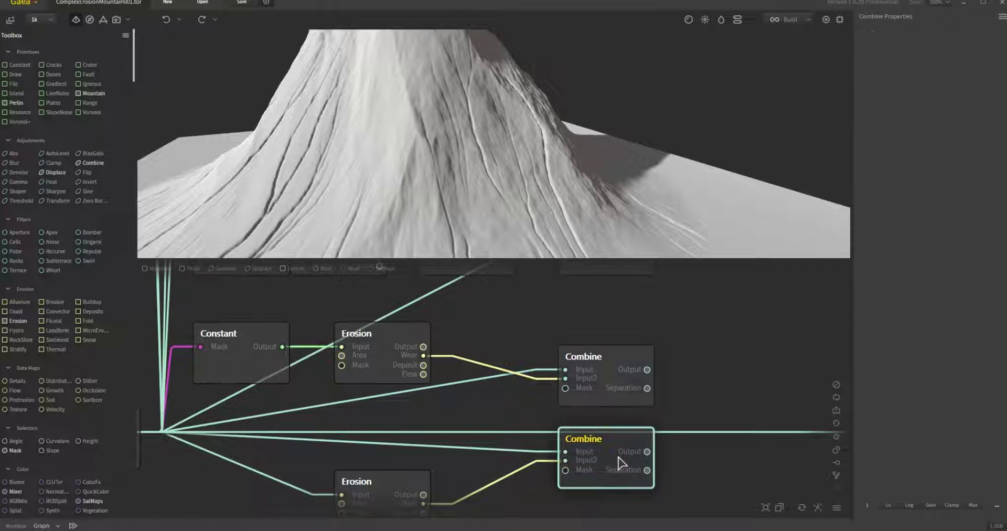
pyautogui.click(607, 387)
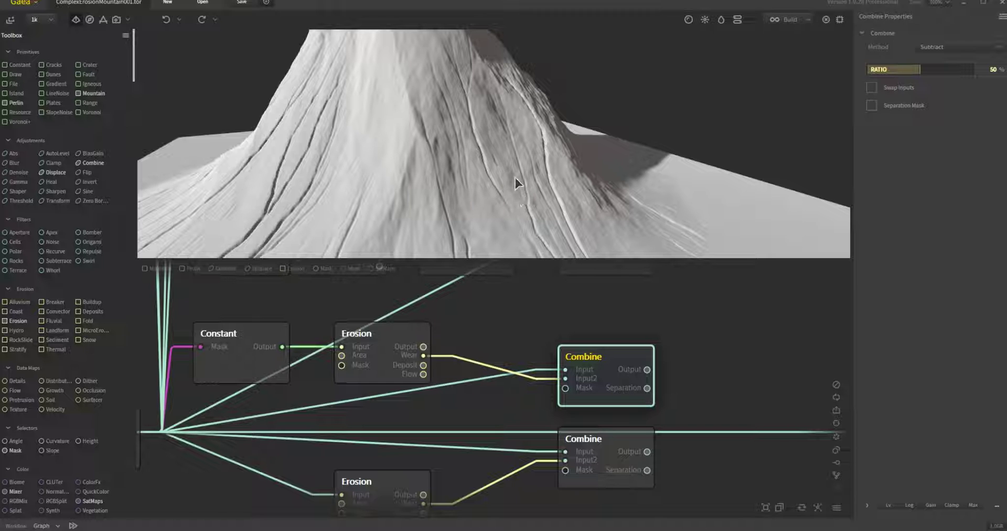
pyautogui.click(614, 452)
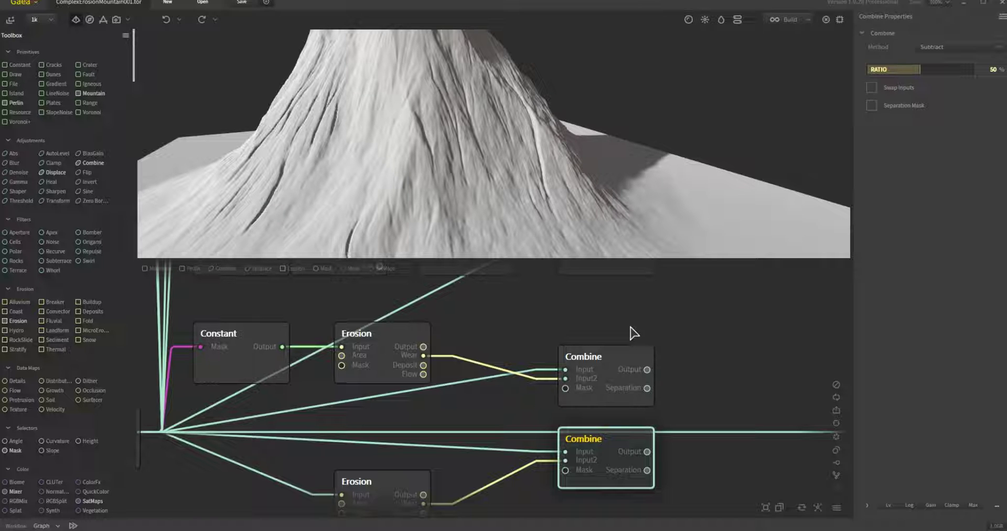
pyautogui.click(624, 444)
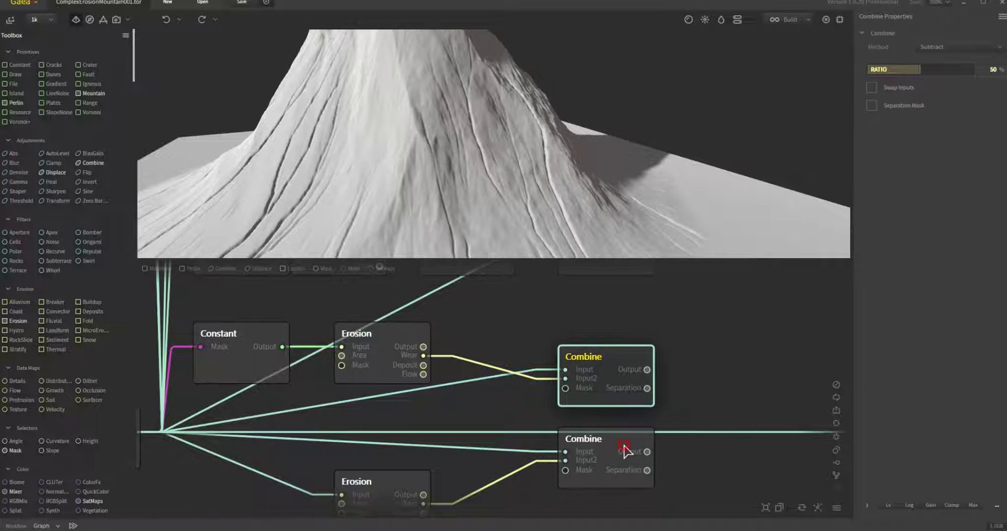
pyautogui.click(614, 382)
pyautogui.click(617, 401)
pyautogui.click(616, 451)
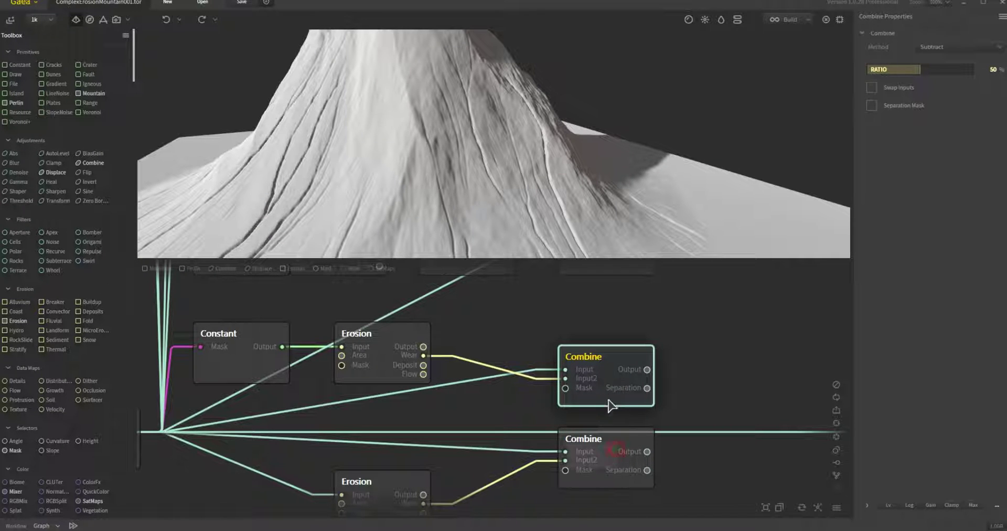
pyautogui.click(611, 392)
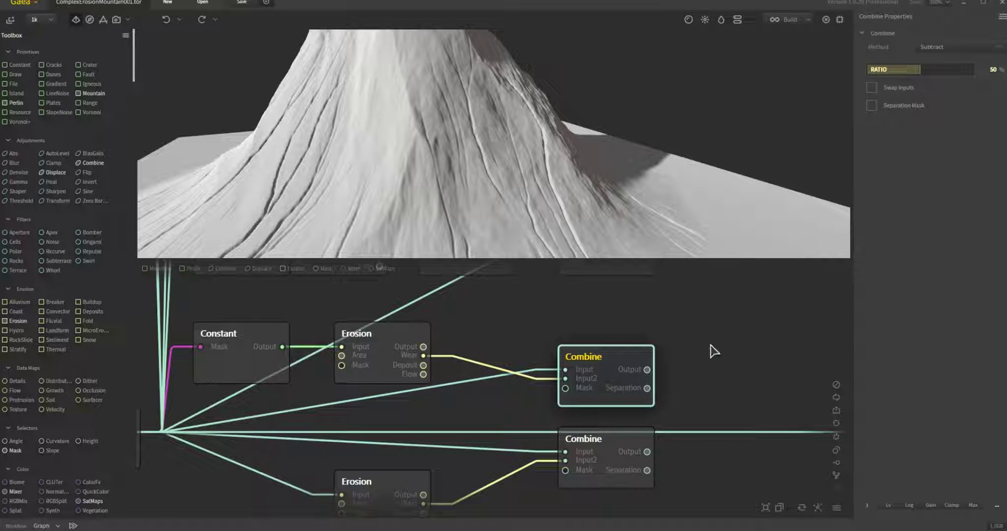
# Preview the first Repulse node in the row above the Constant branch and inspect the whole reshaped mountain
pyautogui.moveTo(699, 320); pyautogui.dragTo(733, 463, button='middle')
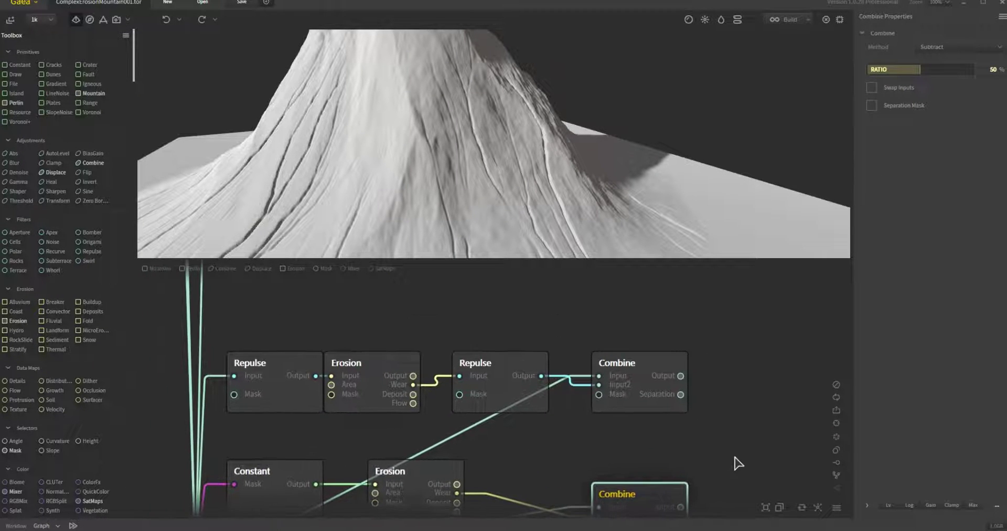
pyautogui.click(307, 407)
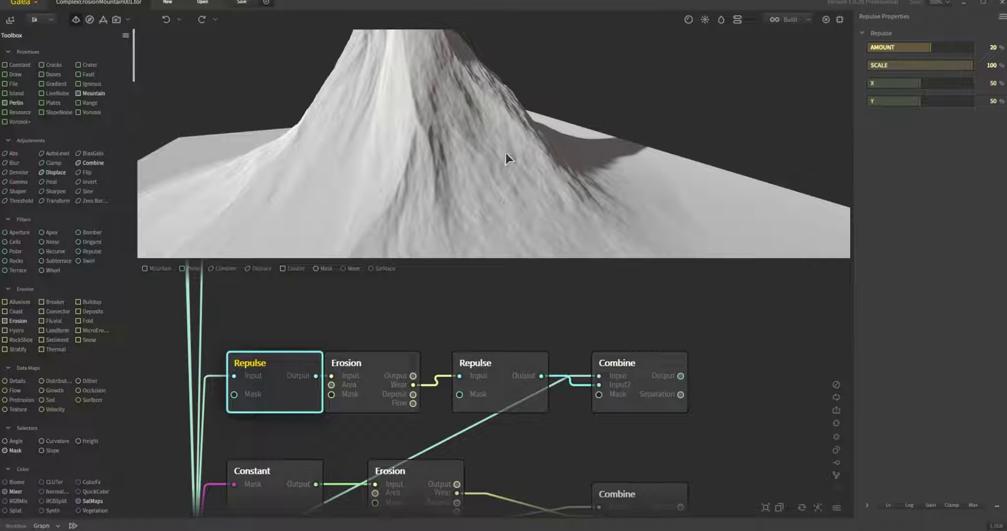
pyautogui.moveTo(458, 317); pyautogui.dragTo(522, 320, button='middle')
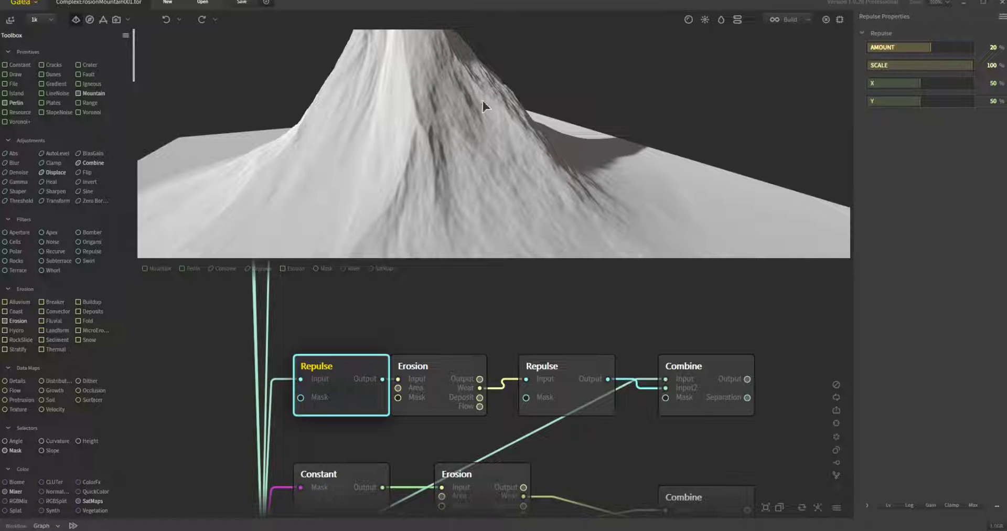
pyautogui.moveTo(482, 98); pyautogui.dragTo(452, 78)
pyautogui.scroll(-3, 508, 155)
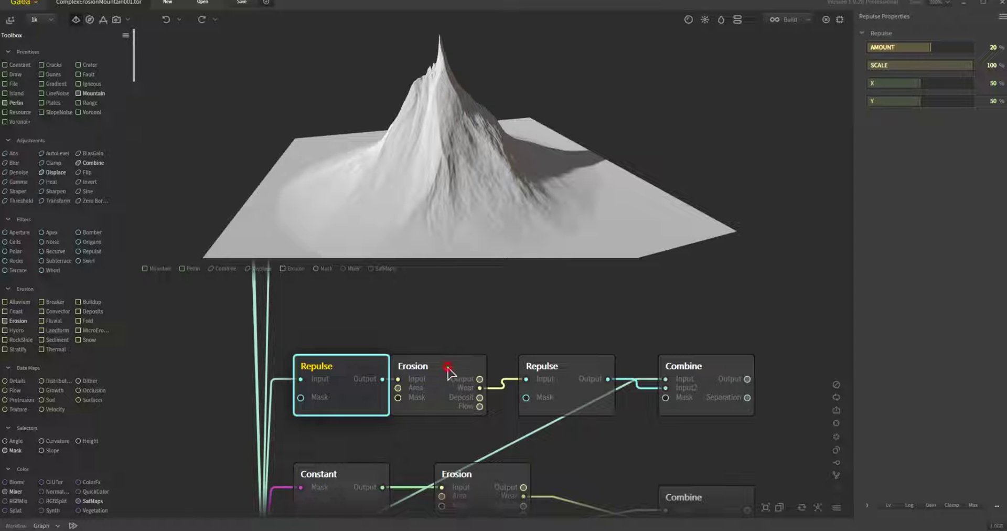
# Preview the second Repulse node and the Combine node it feeds, and examine the resulting channels from several angles
pyautogui.click(575, 384)
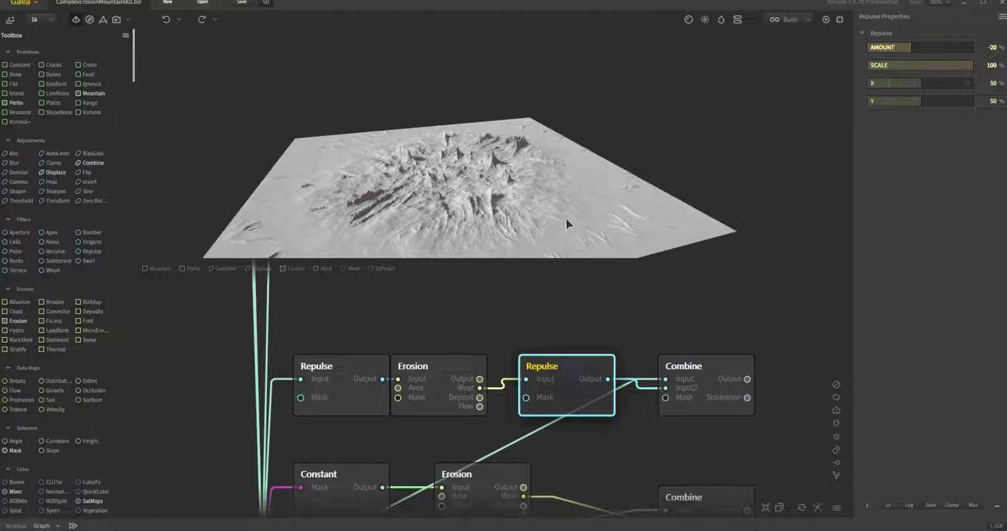
pyautogui.click(718, 398)
pyautogui.scroll(6, 463, 186)
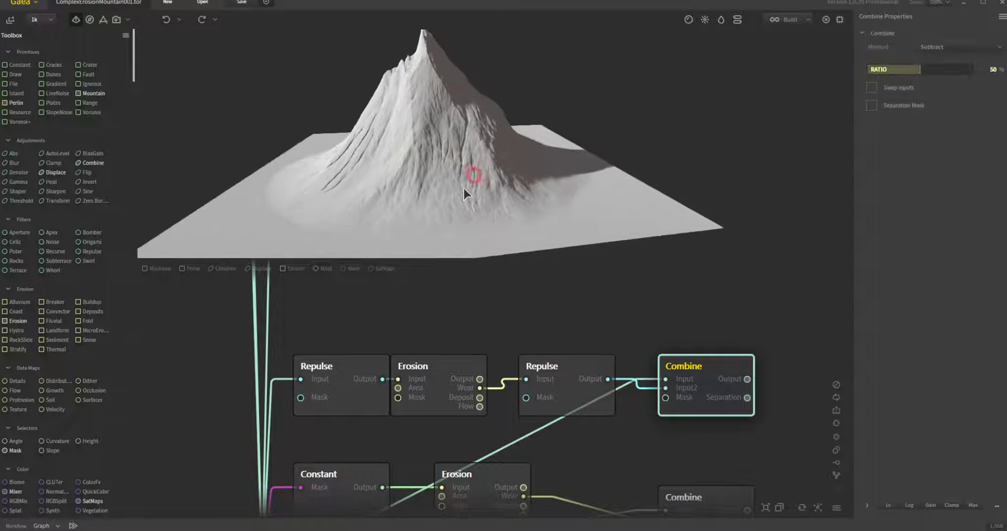
pyautogui.scroll(-5, 448, 135)
pyautogui.moveTo(447, 158)
pyautogui.mouseDown()
pyautogui.moveTo(465, 152)
pyautogui.moveTo(443, 167)
pyautogui.mouseUp()
pyautogui.scroll(-5, 444, 169)
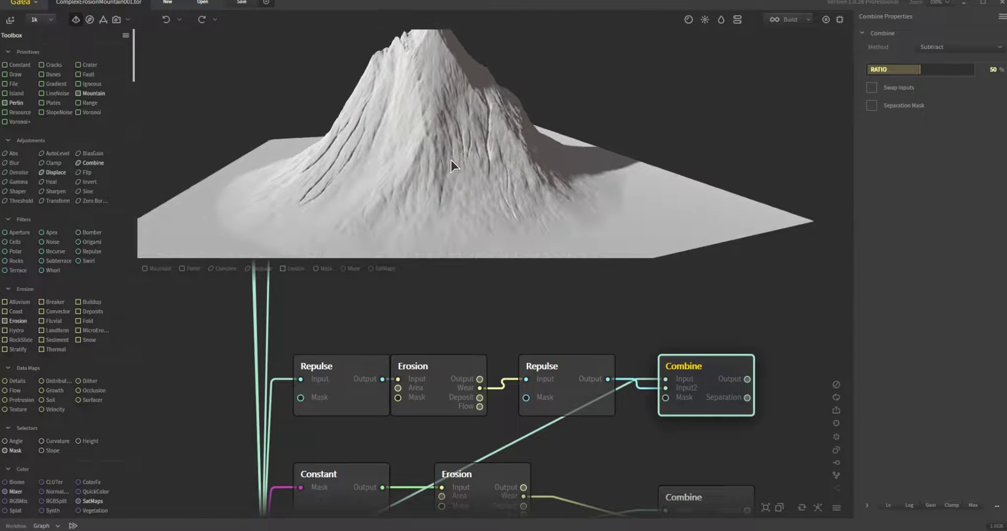
pyautogui.scroll(3, 476, 153)
pyautogui.moveTo(494, 152); pyautogui.dragTo(471, 232)
# Compare the lowest Combine node's terrain with the Repulse branch's Combine result, and review the lower branches of the graph
pyautogui.moveTo(632, 410); pyautogui.dragTo(598, 321, button='middle')
pyautogui.click(681, 496)
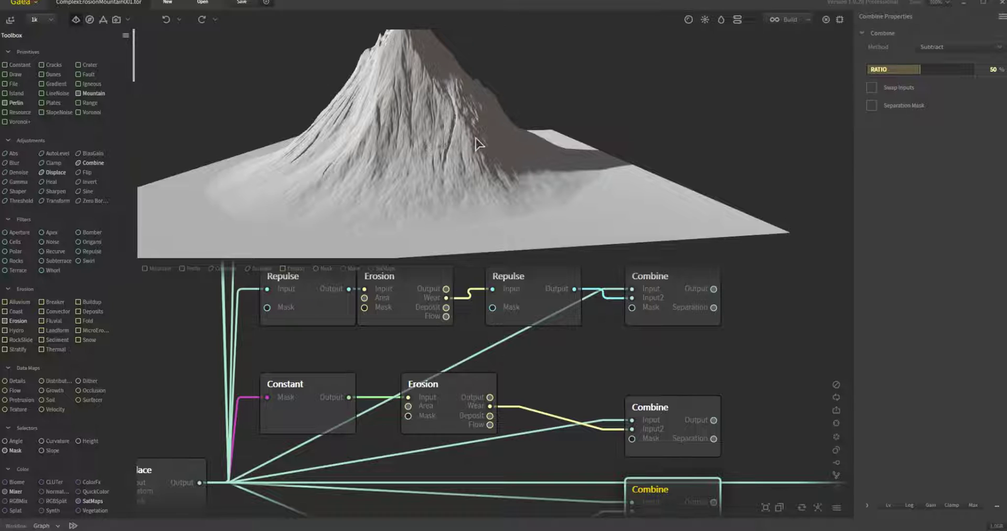
pyautogui.click(673, 288)
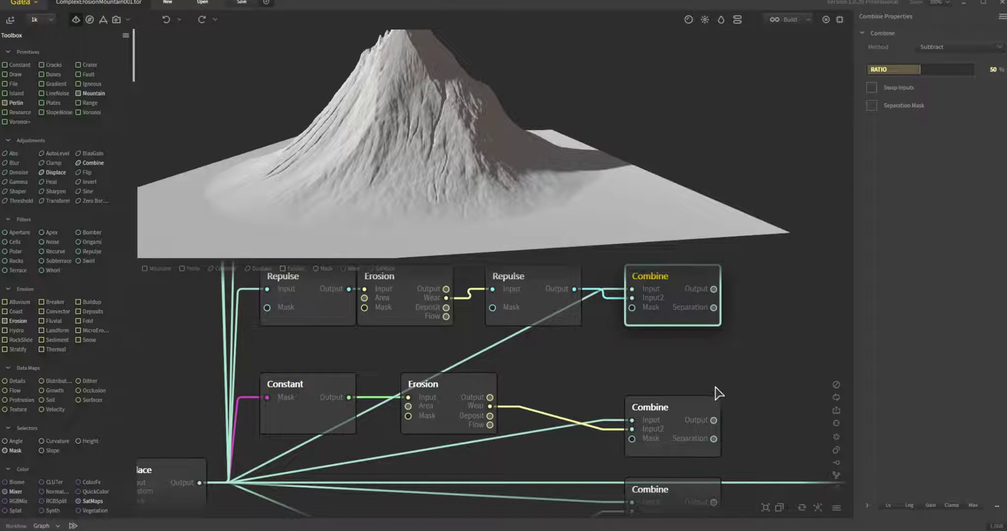
pyautogui.moveTo(753, 375); pyautogui.dragTo(743, 413, button='middle')
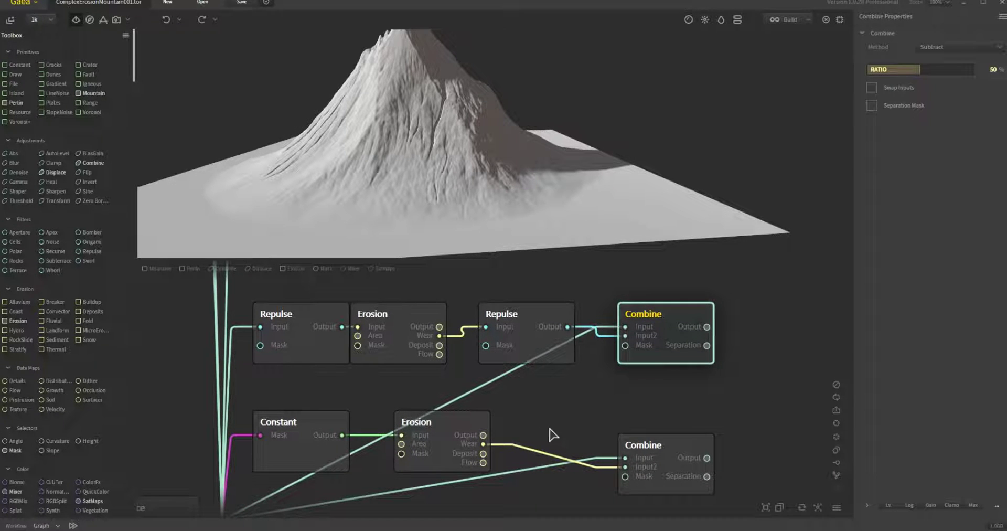
pyautogui.moveTo(585, 422); pyautogui.dragTo(591, 339, button='middle')
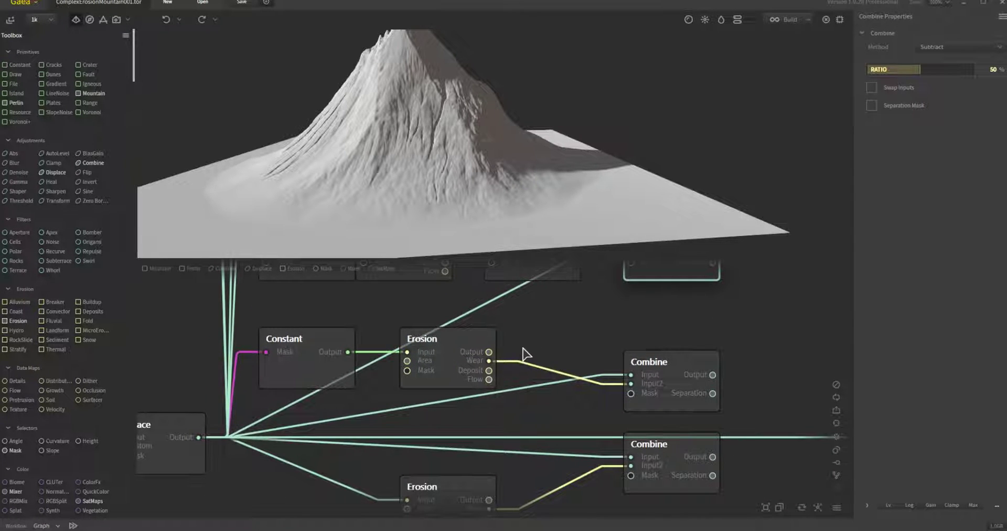
pyautogui.moveTo(539, 461); pyautogui.dragTo(523, 399, button='middle')
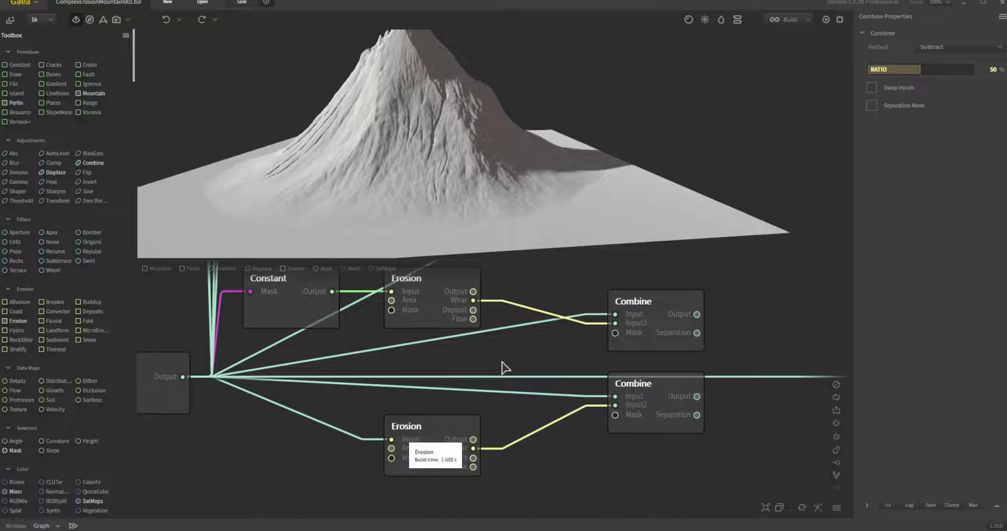
# Find the Transform-based erosion branches above the Repulse row and preview the lowest branch's first Transform node, viewing the stretched mountain from several angles
pyautogui.moveTo(505, 367); pyautogui.dragTo(515, 499, button='middle')
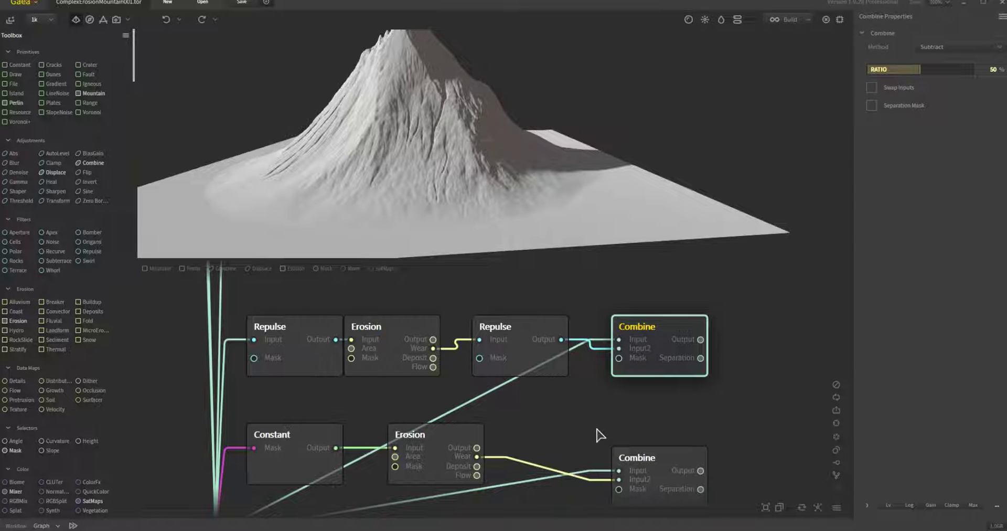
pyautogui.moveTo(579, 464); pyautogui.dragTo(595, 529, button='middle')
pyautogui.moveTo(581, 406); pyautogui.dragTo(582, 464, button='middle')
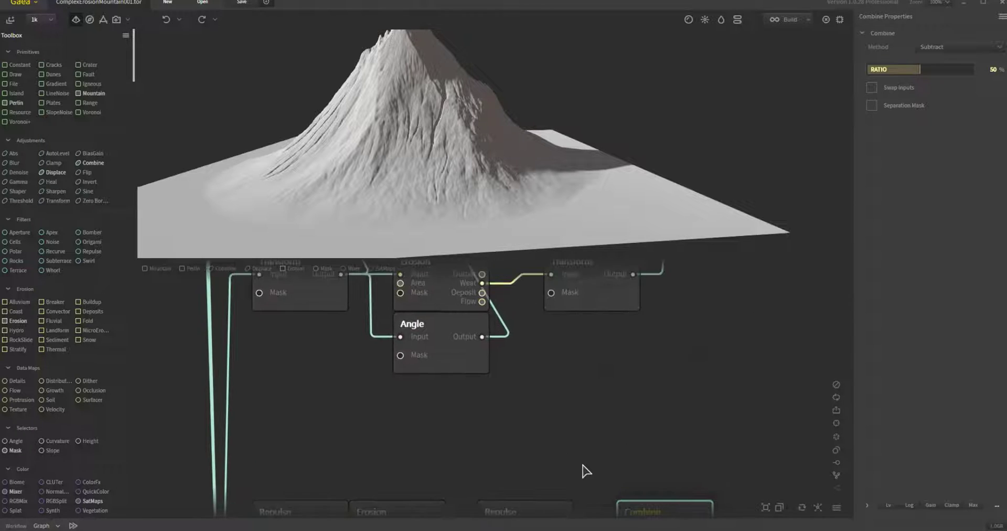
pyautogui.scroll(-2, 592, 461)
pyautogui.scroll(-5, 597, 465)
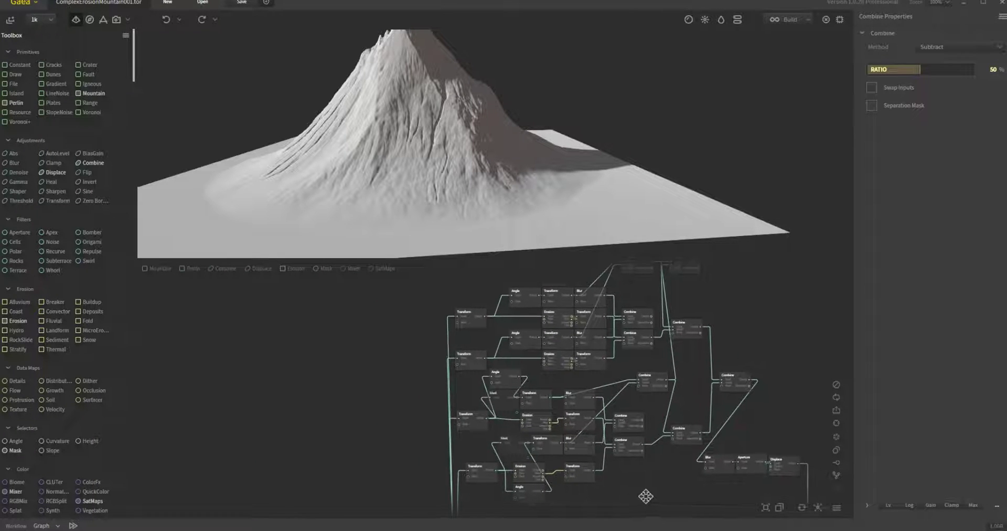
pyautogui.scroll(-2, 644, 496)
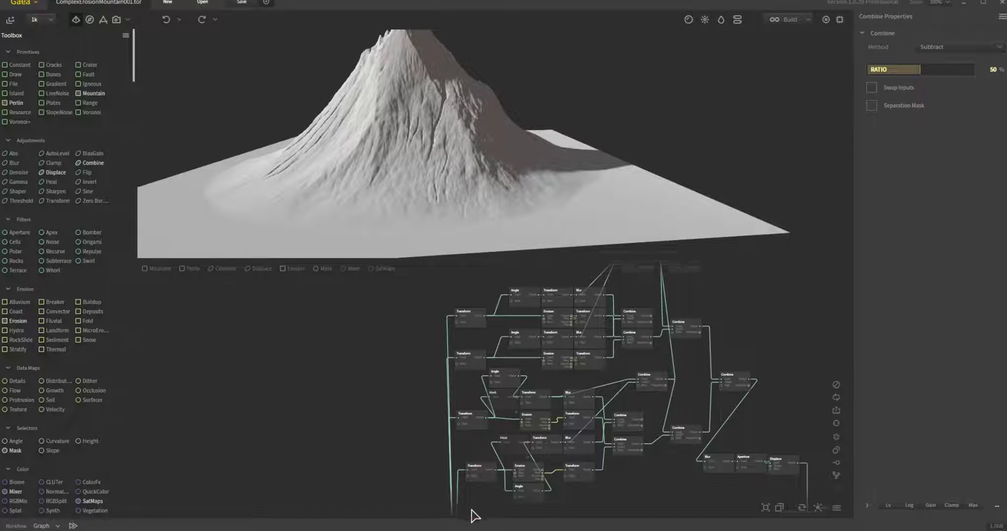
pyautogui.click(477, 472)
pyautogui.moveTo(373, 199); pyautogui.dragTo(395, 89)
pyautogui.scroll(-3, 421, 183)
pyautogui.moveTo(441, 163); pyautogui.dragTo(454, 310)
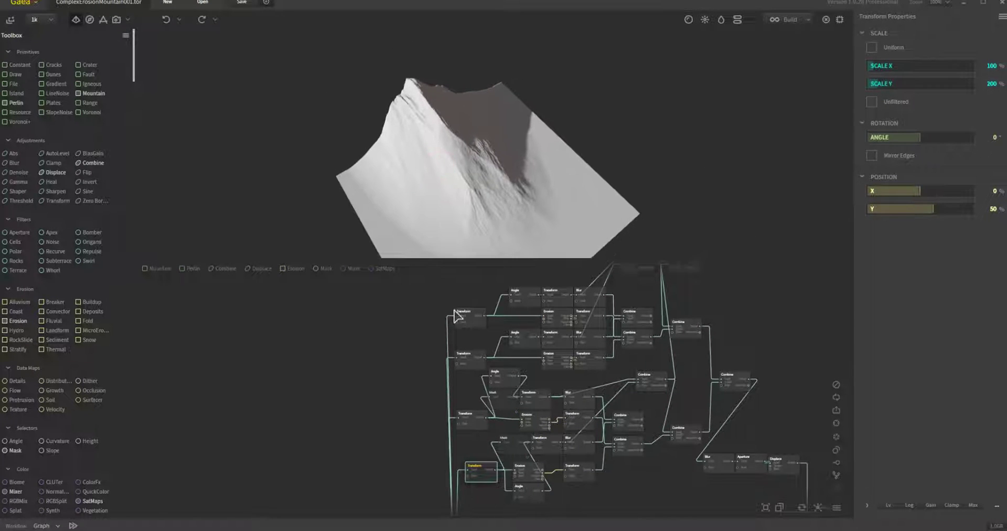
# Preview the first Transform nodes of the two uppermost branches to compare their stretched mountain slopes
pyautogui.click(473, 358)
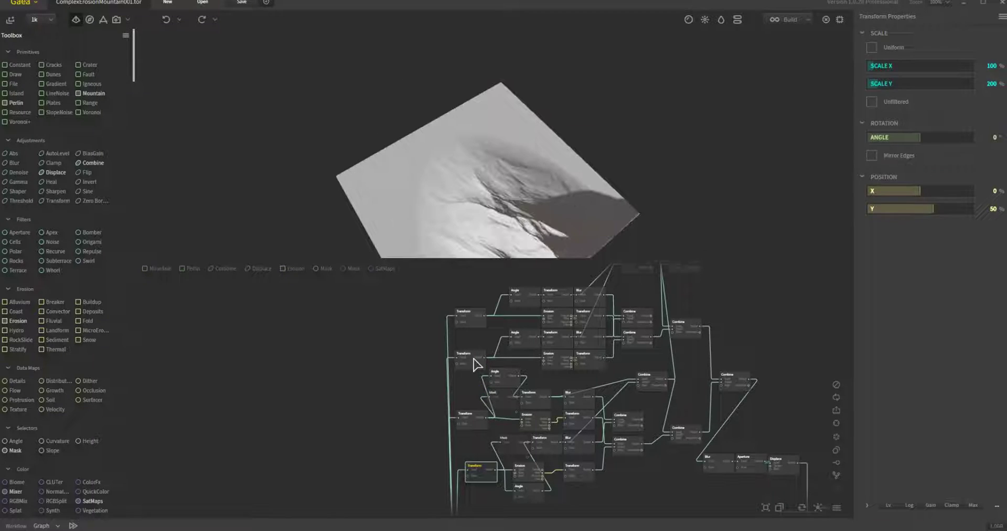
pyautogui.click(476, 361)
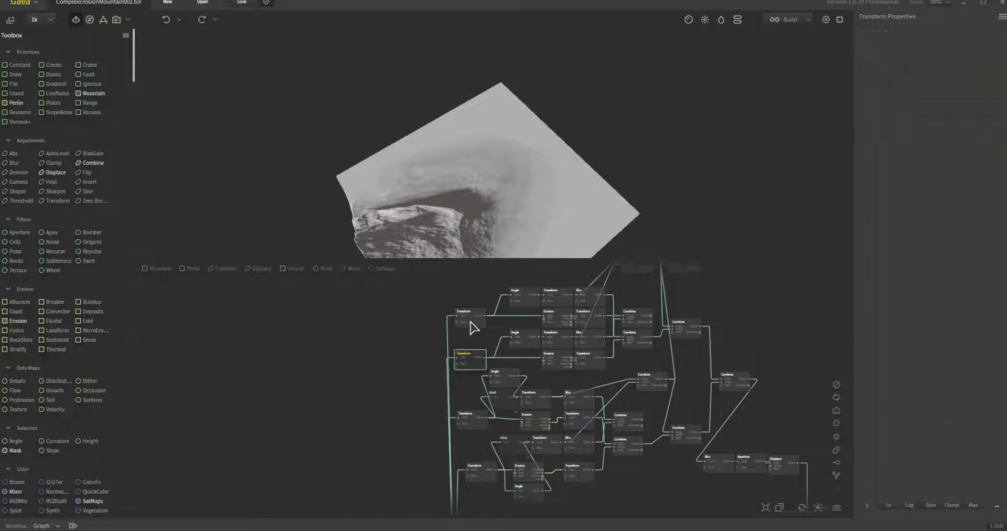
pyautogui.click(472, 320)
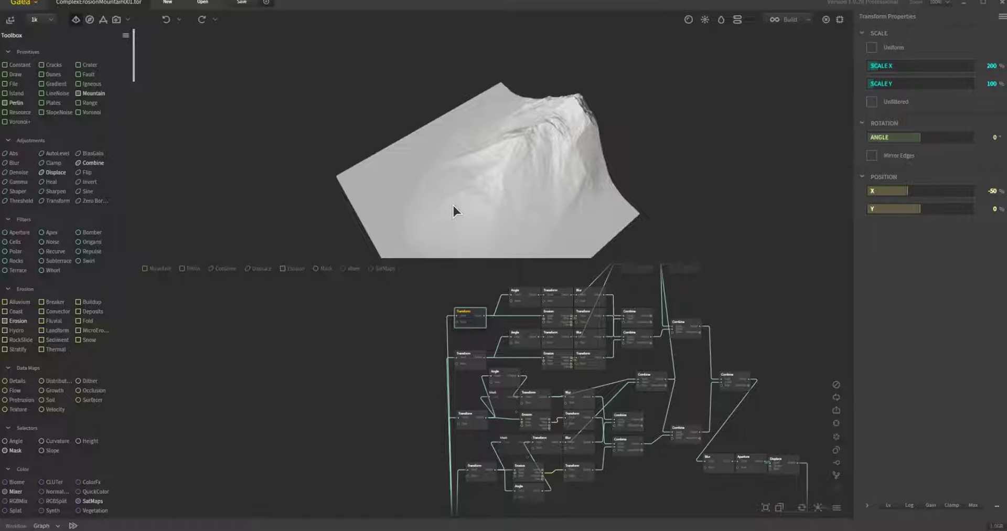
# Preview the uppermost branch's Angle mask, the Transform nodes that restore the masks' proportions, and the Screen Combine that merges the masks
pyautogui.click(517, 292)
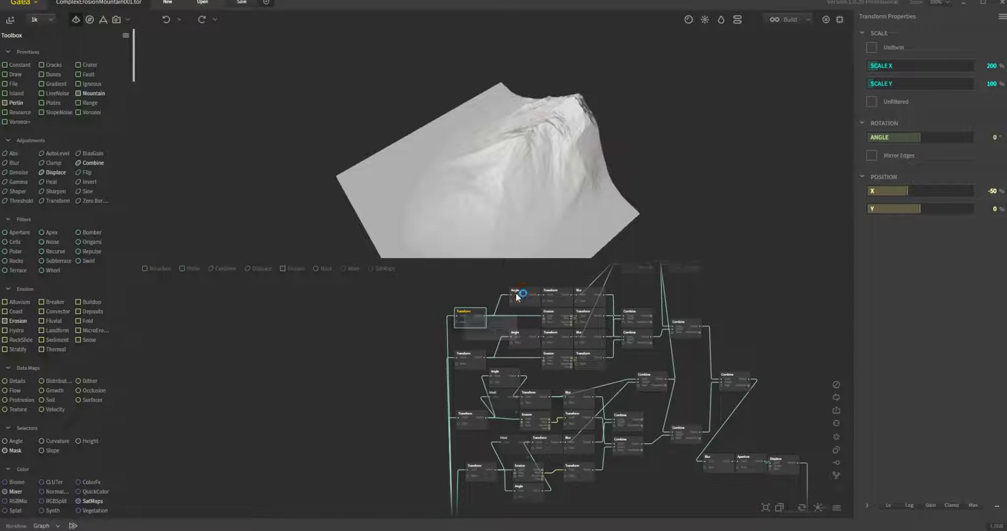
pyautogui.click(517, 296)
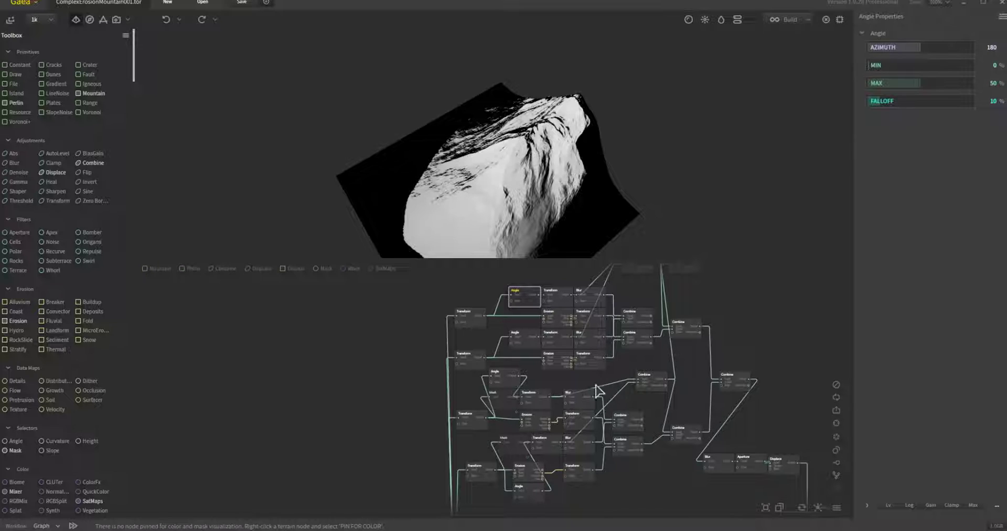
pyautogui.click(559, 299)
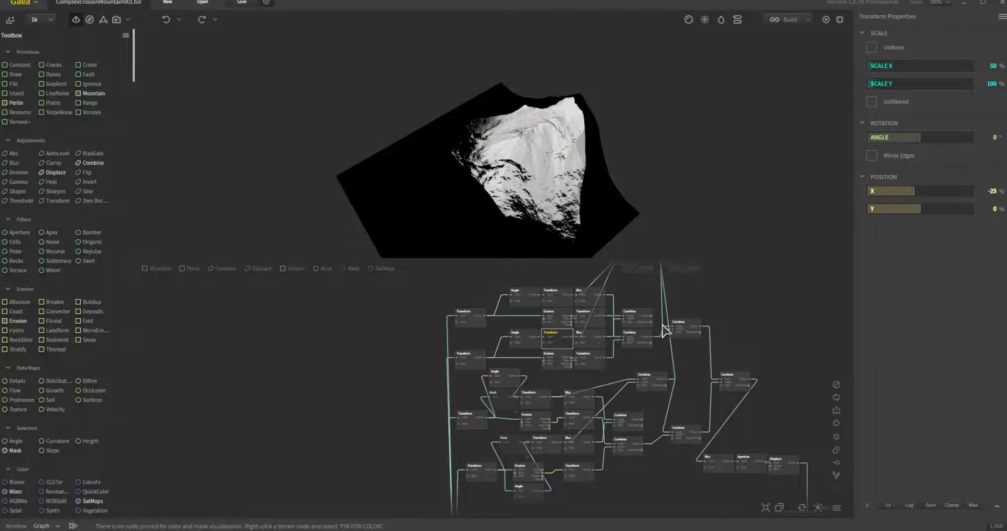
pyautogui.scroll(2, 723, 319)
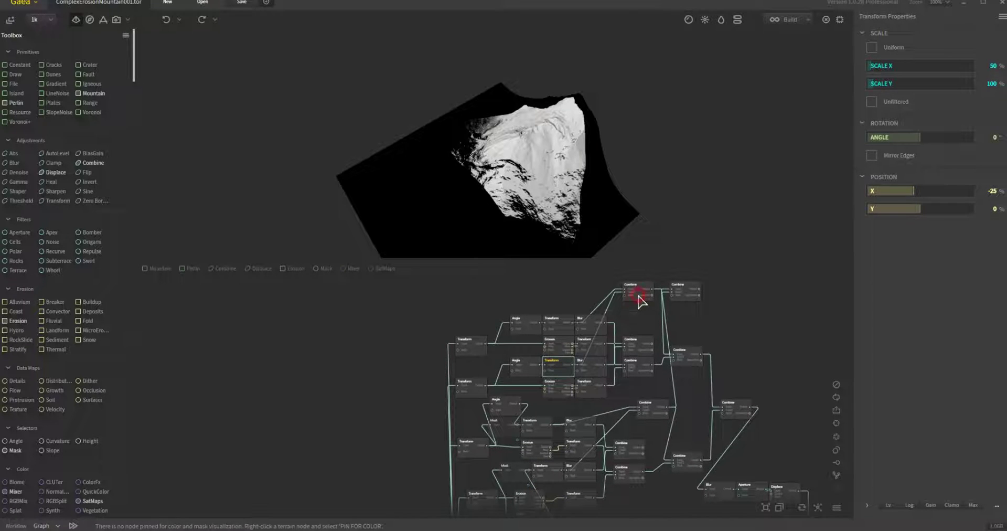
# Preview the lower of the two Combine nodes merging the upper branches' erosion, and examine its wear pattern up close
pyautogui.click(639, 371)
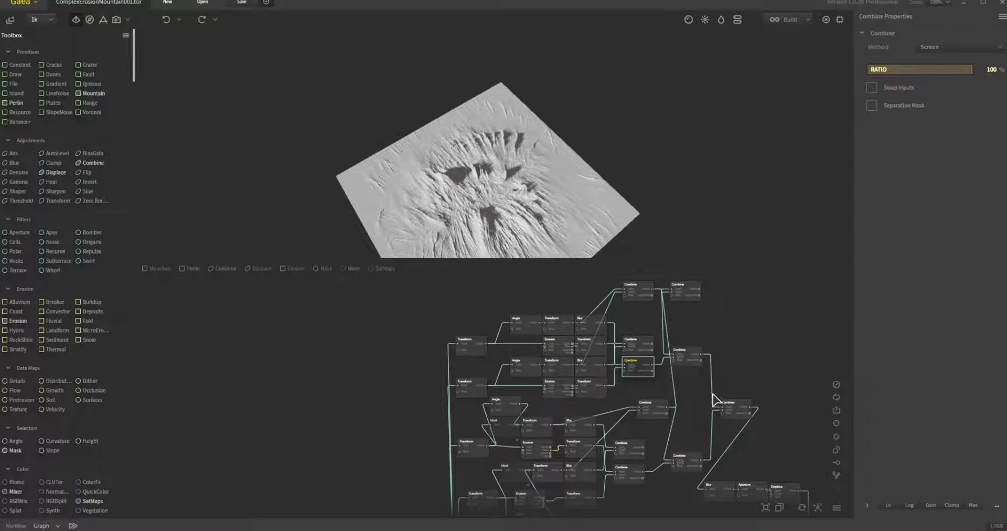
pyautogui.moveTo(584, 194); pyautogui.dragTo(474, 148)
pyautogui.scroll(3, 510, 169)
pyautogui.scroll(5, 516, 179)
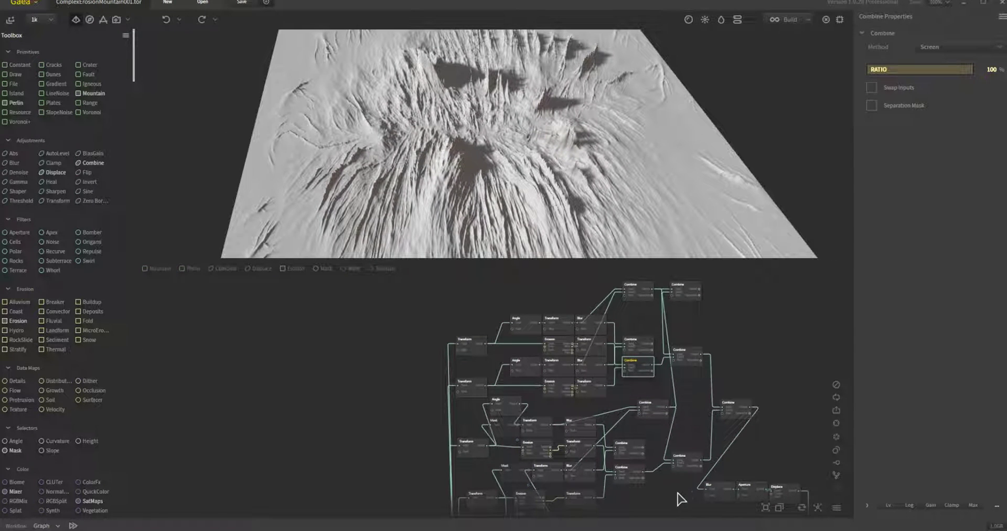
# Preview the lower branches' Screen Combine and compare the two Multiply Combine nodes that mask each erosion pair
pyautogui.click(633, 482)
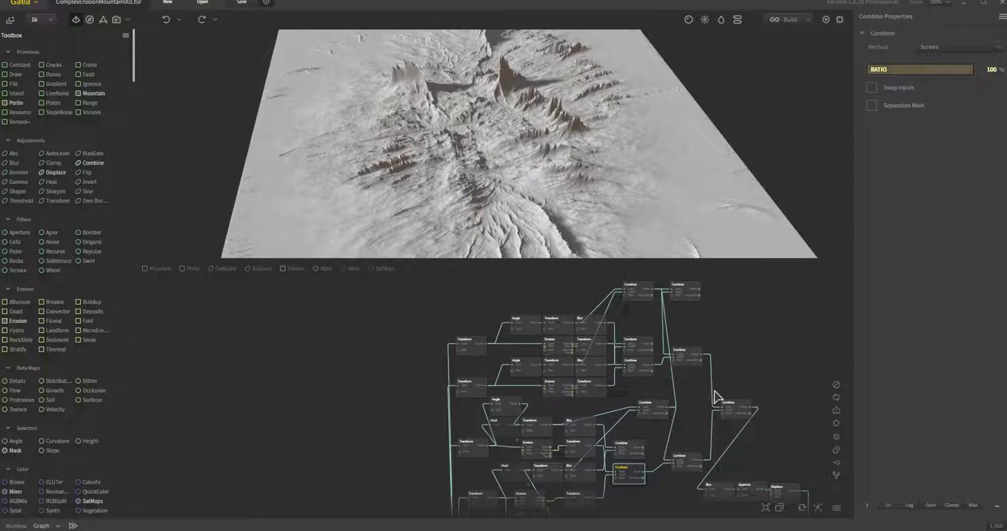
pyautogui.click(690, 465)
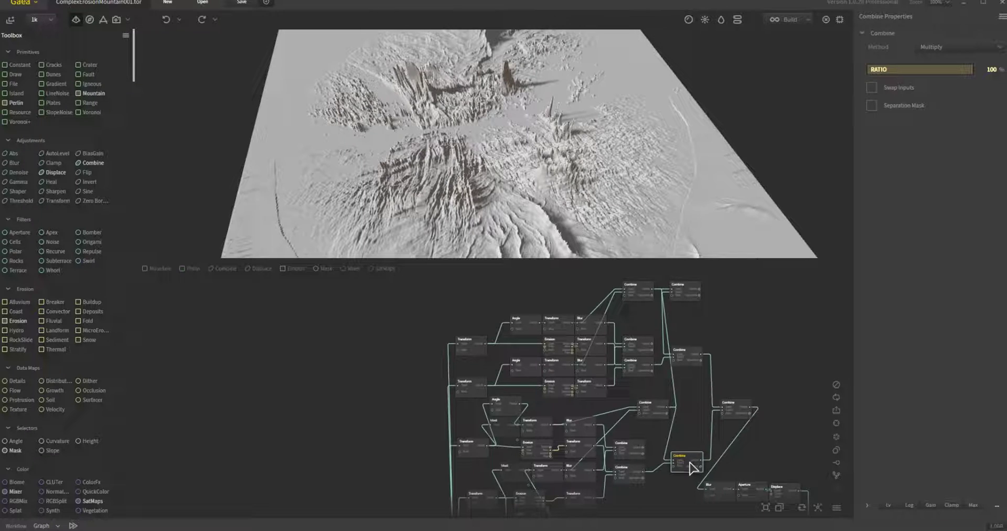
pyautogui.click(688, 361)
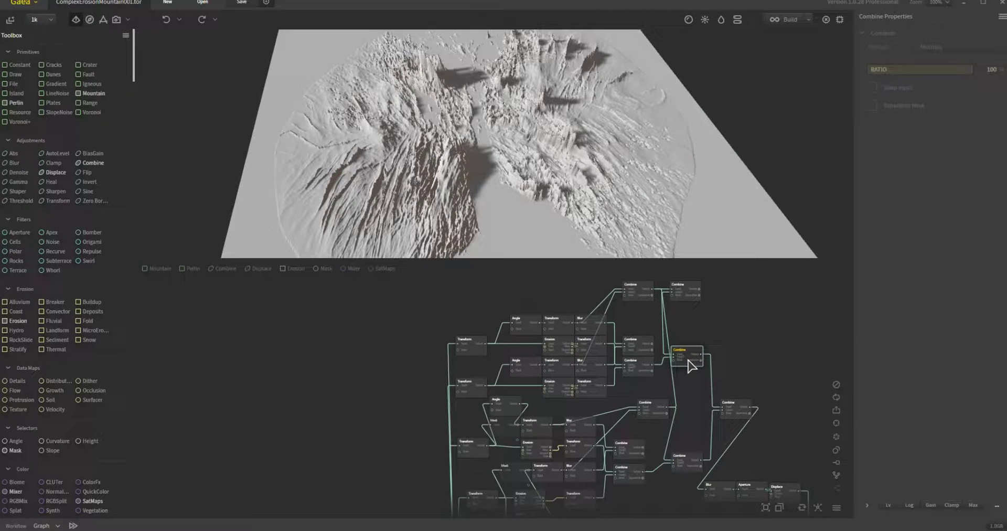
# Preview the Max Combine node that joins both masked erosion results and inspect the merged wear map from several angles
pyautogui.click(743, 417)
pyautogui.moveTo(553, 213); pyautogui.dragTo(610, 149)
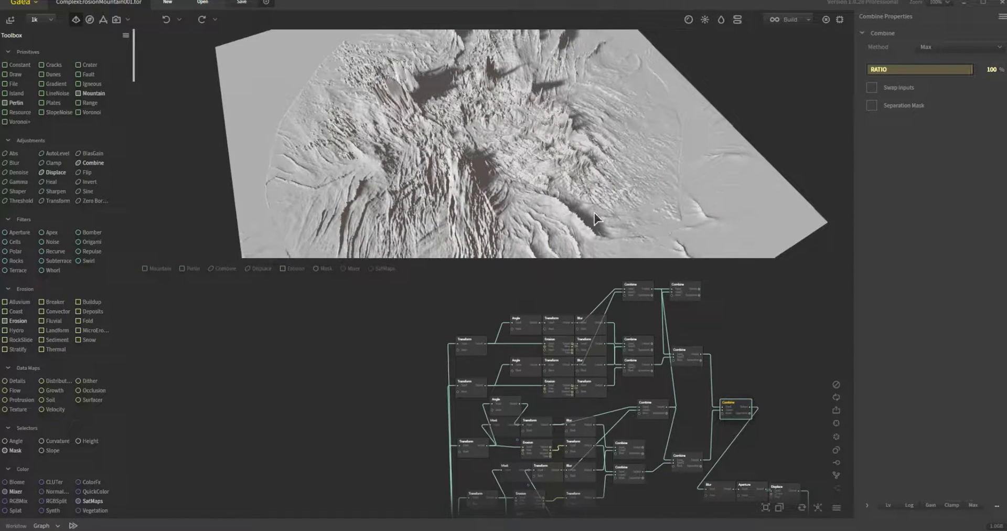
pyautogui.moveTo(594, 212)
pyautogui.mouseDown()
pyautogui.moveTo(551, 213)
pyautogui.moveTo(546, 154)
pyautogui.moveTo(534, 165)
pyautogui.moveTo(595, 225)
pyautogui.mouseUp()
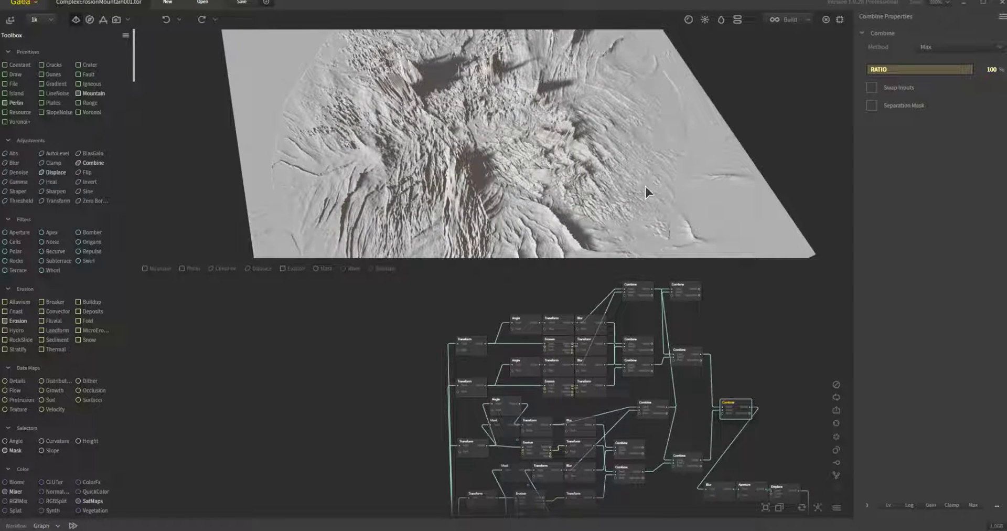
pyautogui.moveTo(640, 195); pyautogui.dragTo(653, 232)
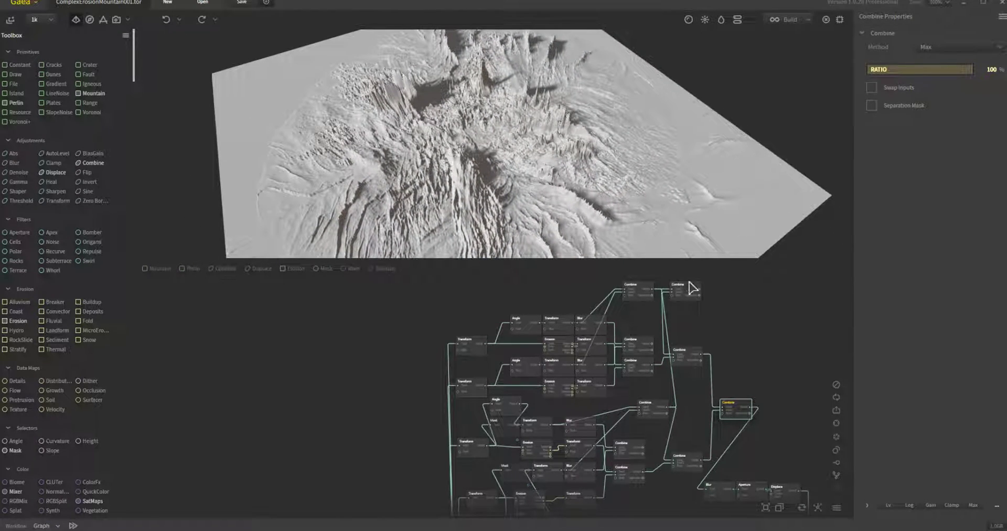
pyautogui.moveTo(788, 461); pyautogui.dragTo(686, 416, button='right')
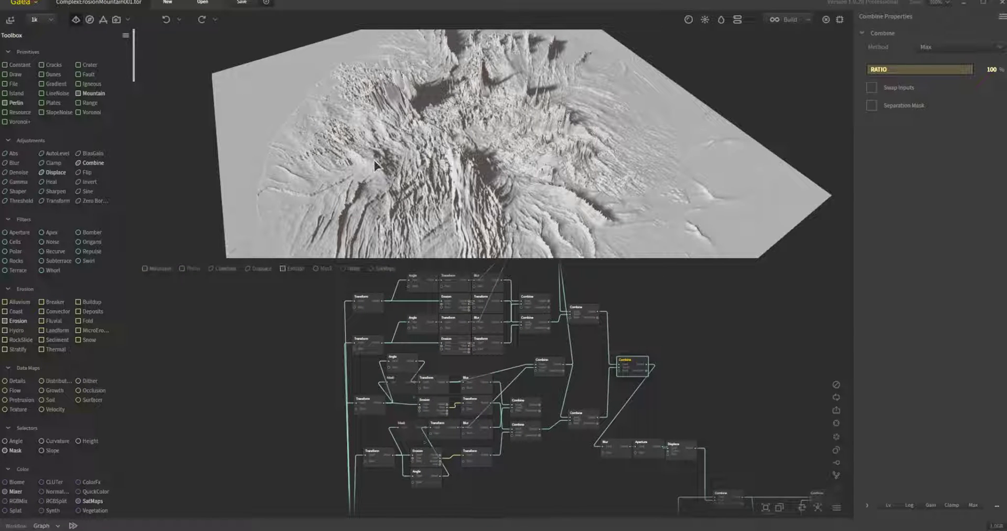
pyautogui.moveTo(668, 185); pyautogui.dragTo(567, 200)
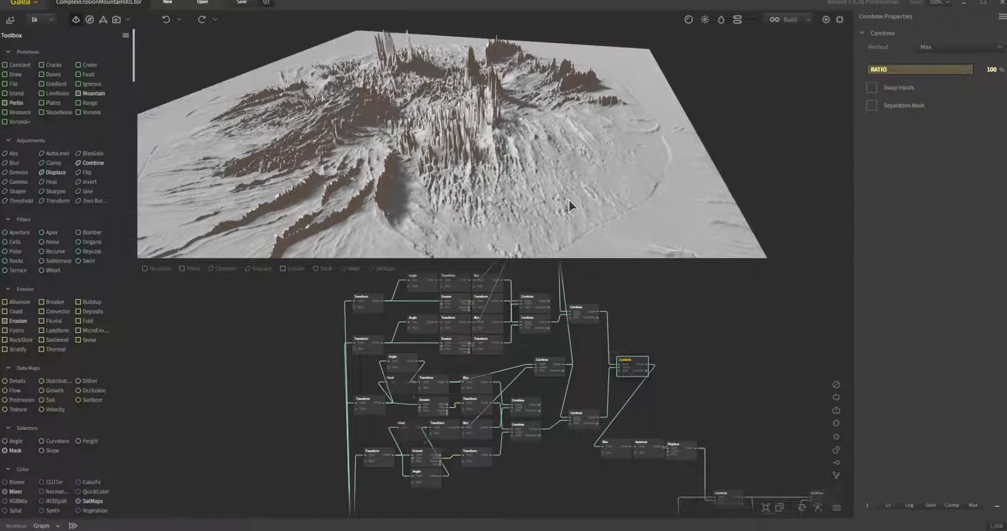
# Preview the Blur node after the Max Combine and compare it with the Aperture node that follows
pyautogui.click(625, 456)
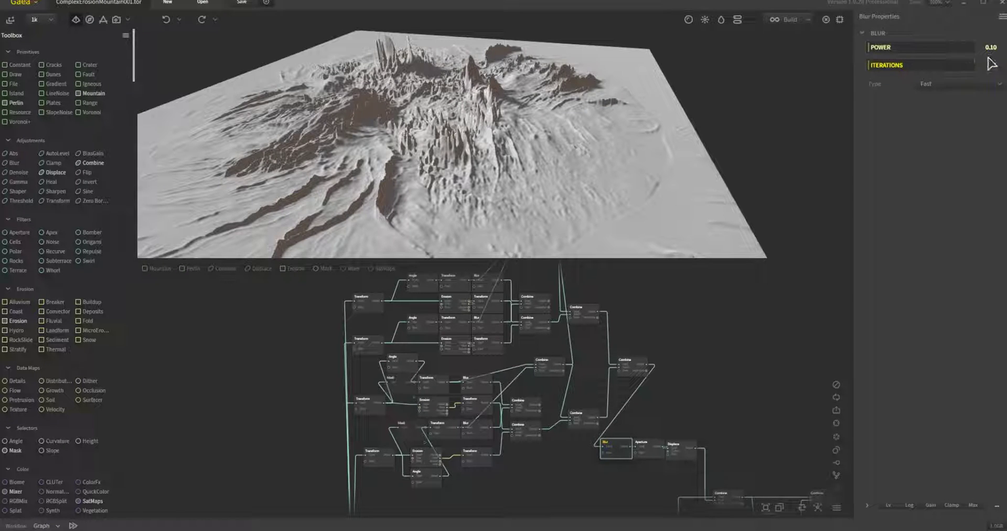
pyautogui.click(652, 455)
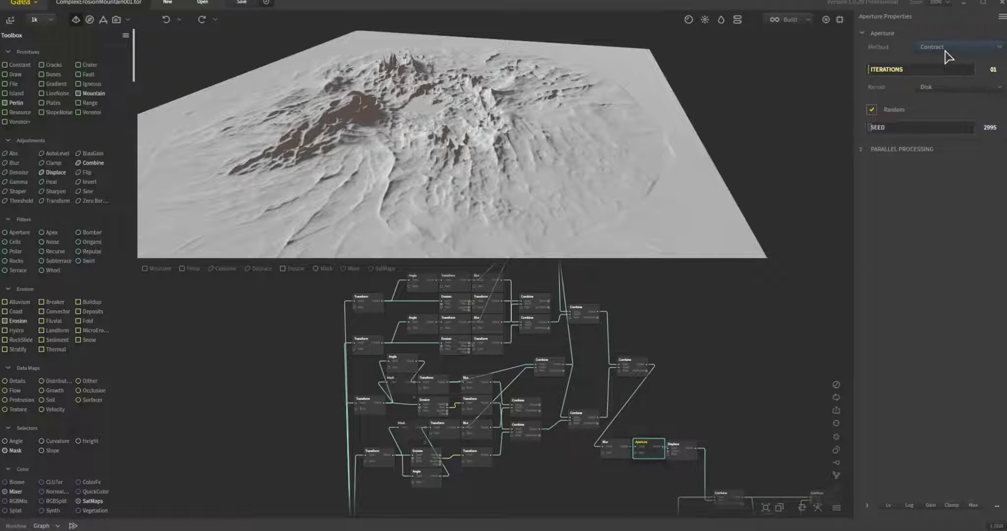
pyautogui.click(623, 452)
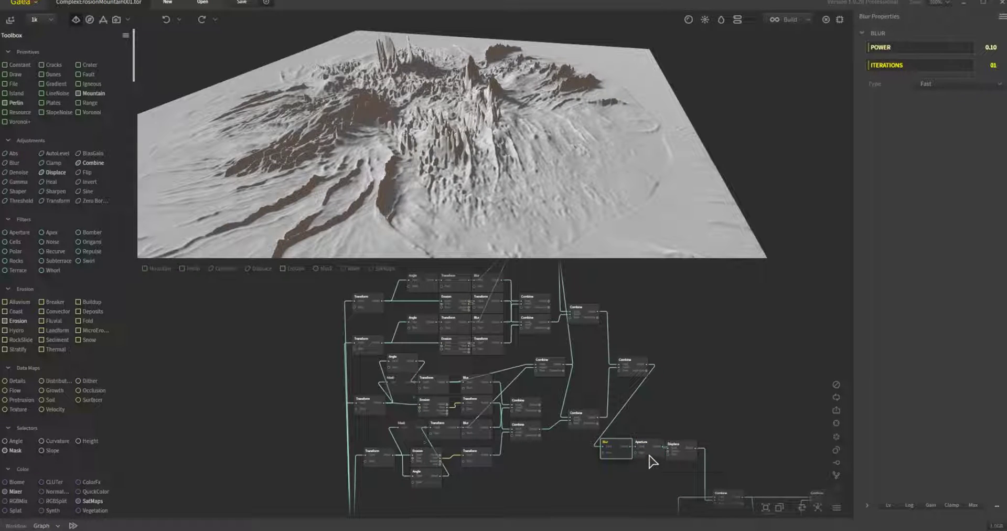
pyautogui.press('Right')
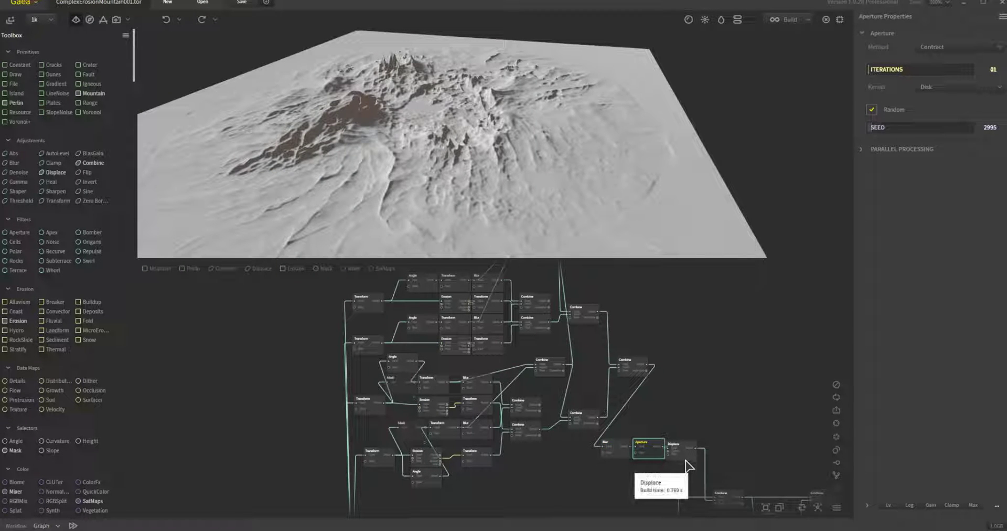
# Preview the Displace node after the Aperture and compare the two results on a closer view of the channels
pyautogui.click(685, 459)
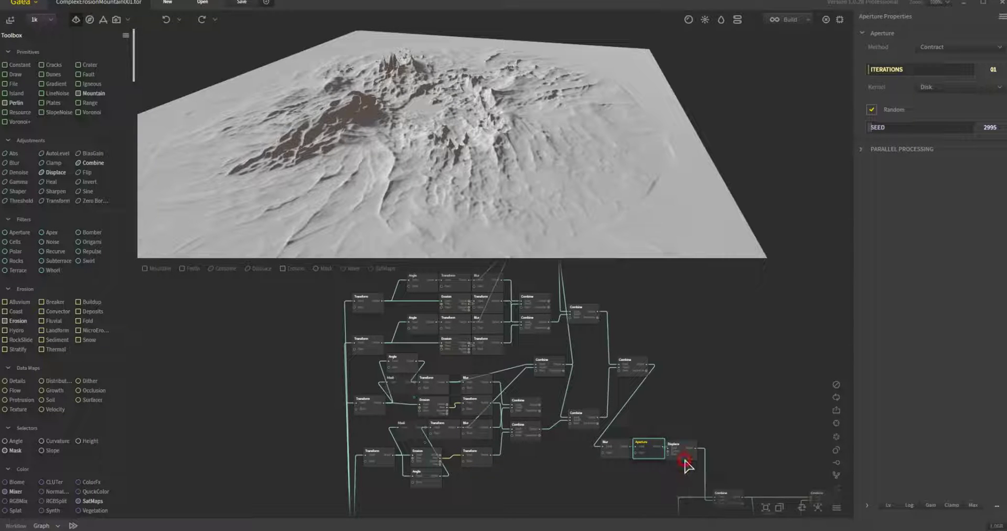
pyautogui.click(682, 451)
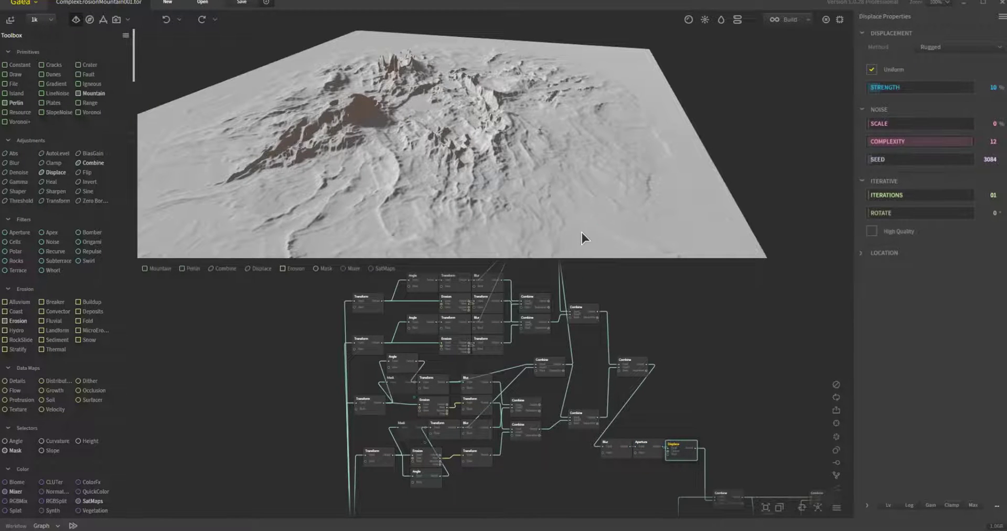
pyautogui.scroll(3, 581, 231)
pyautogui.moveTo(600, 175); pyautogui.dragTo(588, 190)
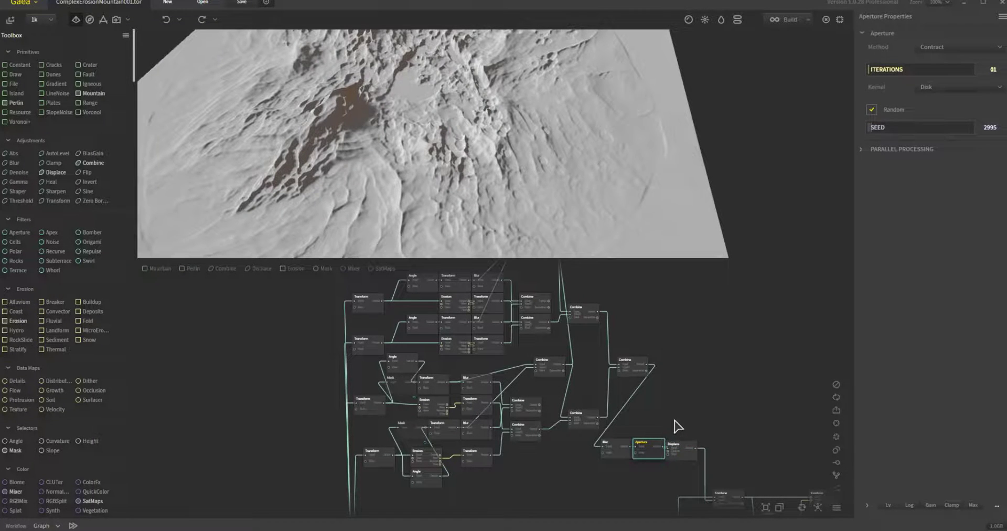
pyautogui.click(677, 445)
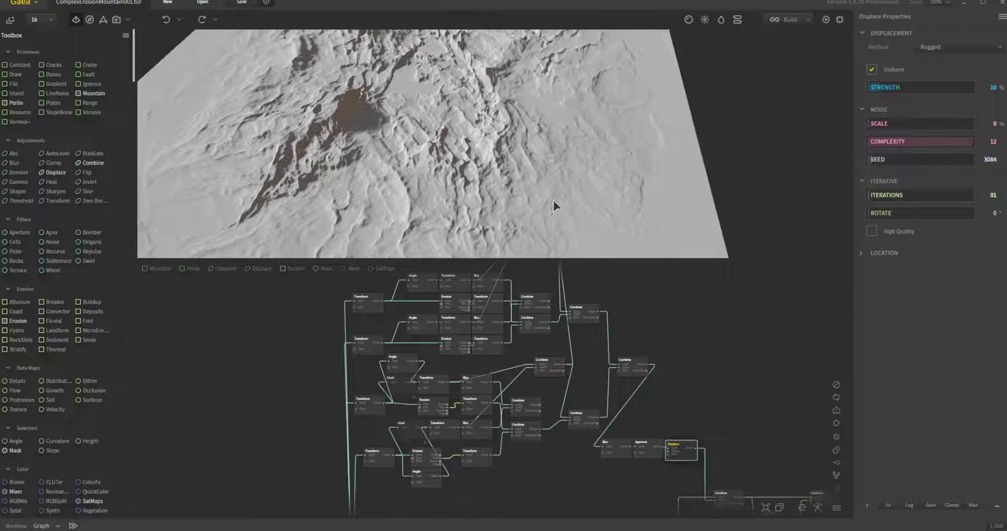
# Preview the Subtract Combine node that carves the displaced wear map into the mountain, and inspect the slopes from a wider view
pyautogui.moveTo(766, 450); pyautogui.dragTo(653, 335, button='middle')
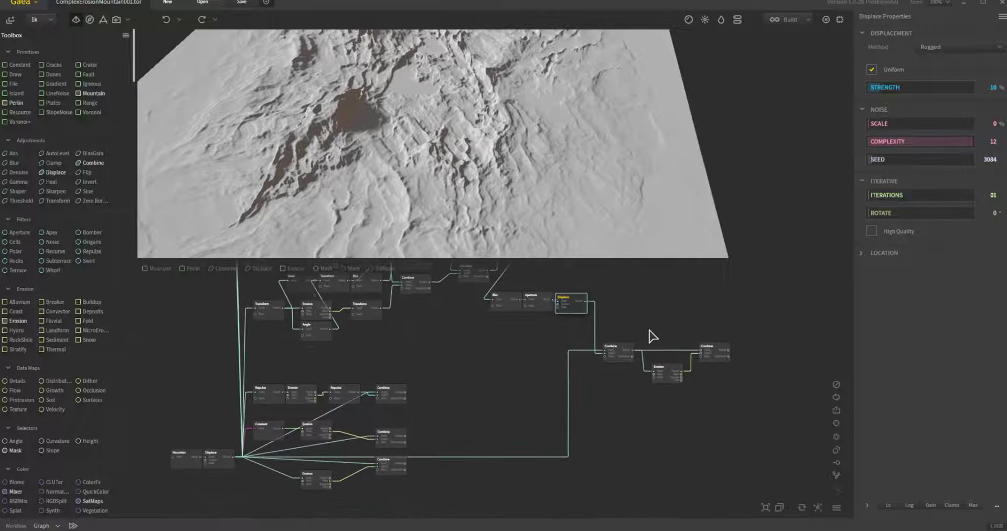
pyautogui.click(618, 355)
pyautogui.click(407, 133)
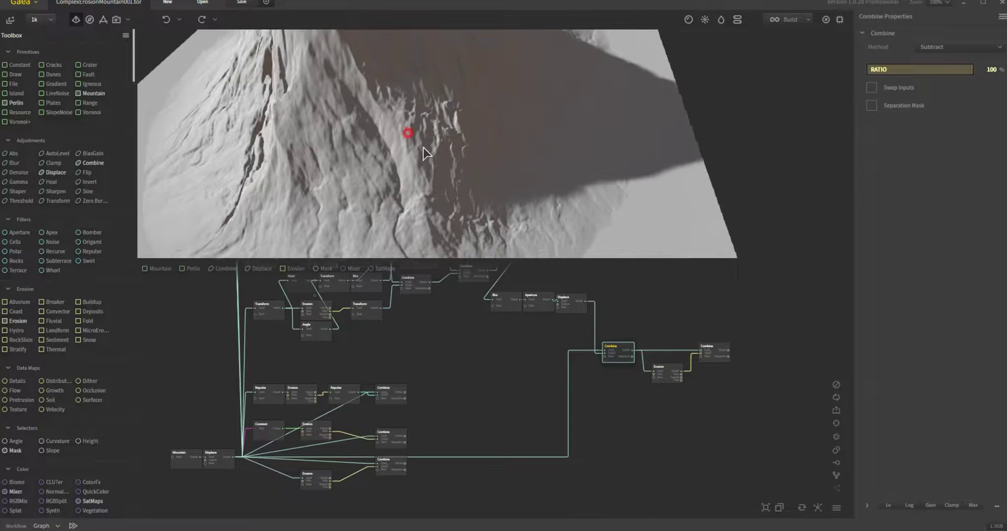
pyautogui.moveTo(423, 153); pyautogui.dragTo(398, 199)
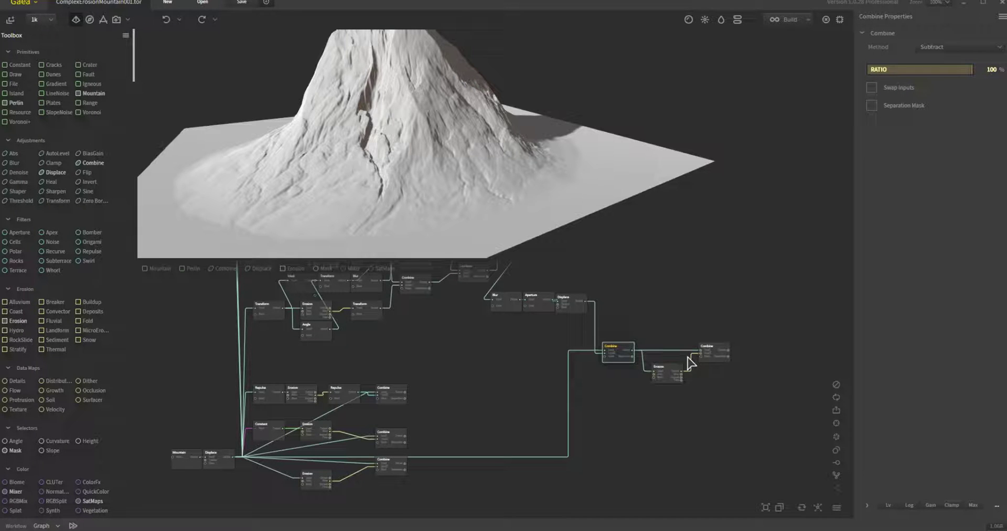
# Preview the final Erosion node and the Blend Combine node it feeds, examining the finished mountain from several angles
pyautogui.scroll(5, 452, 189)
pyautogui.moveTo(540, 196); pyautogui.dragTo(492, 189)
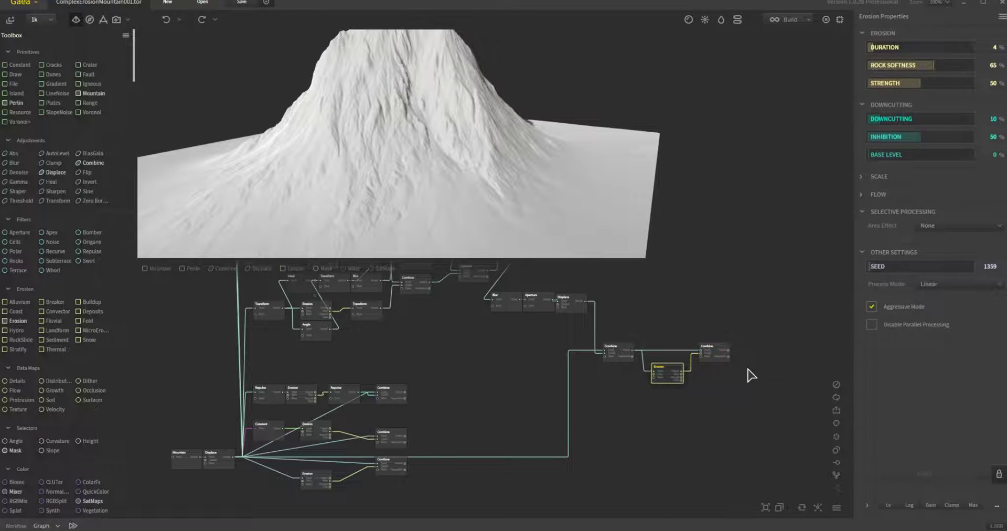
pyautogui.press('Right')
pyautogui.moveTo(413, 217); pyautogui.dragTo(375, 175)
pyautogui.scroll(-3, 552, 206)
pyautogui.scroll(3, 408, 182)
pyautogui.moveTo(407, 180); pyautogui.dragTo(423, 171, button='middle')
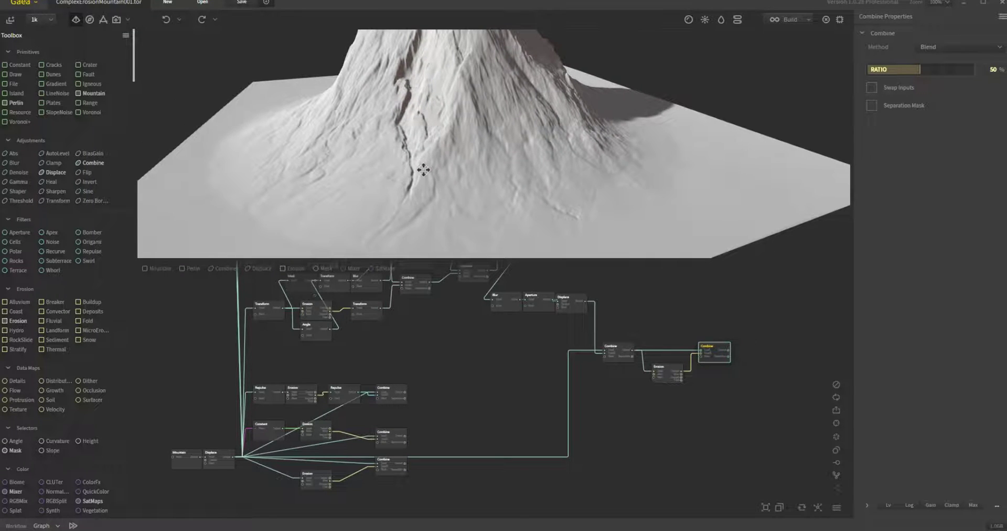
# Examine the finished mountain from other sides and survey the node graph up to the uppermost Transform branches
pyautogui.moveTo(389, 182); pyautogui.dragTo(437, 136)
pyautogui.scroll(-3, 436, 135)
pyautogui.moveTo(435, 169); pyautogui.dragTo(541, 274)
pyautogui.scroll(-5, 566, 428)
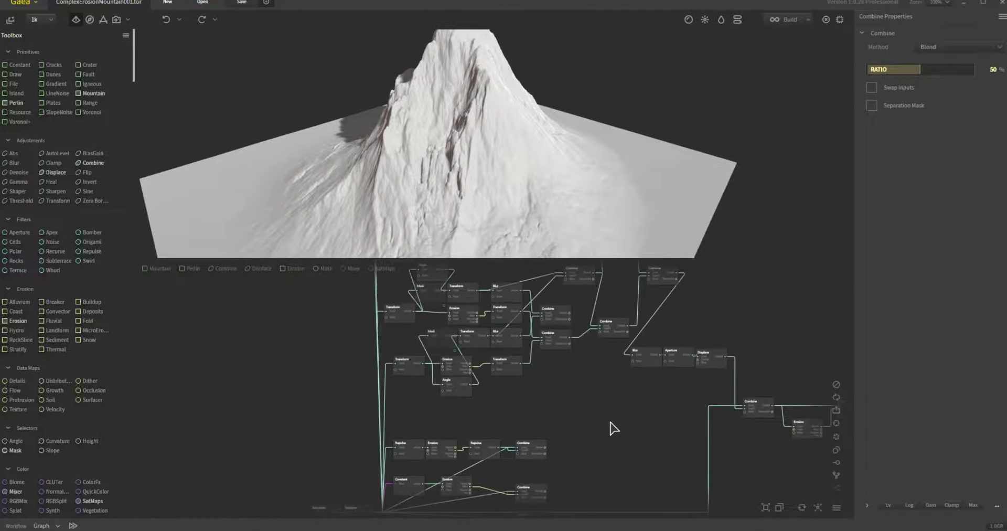
pyautogui.scroll(2, 594, 453)
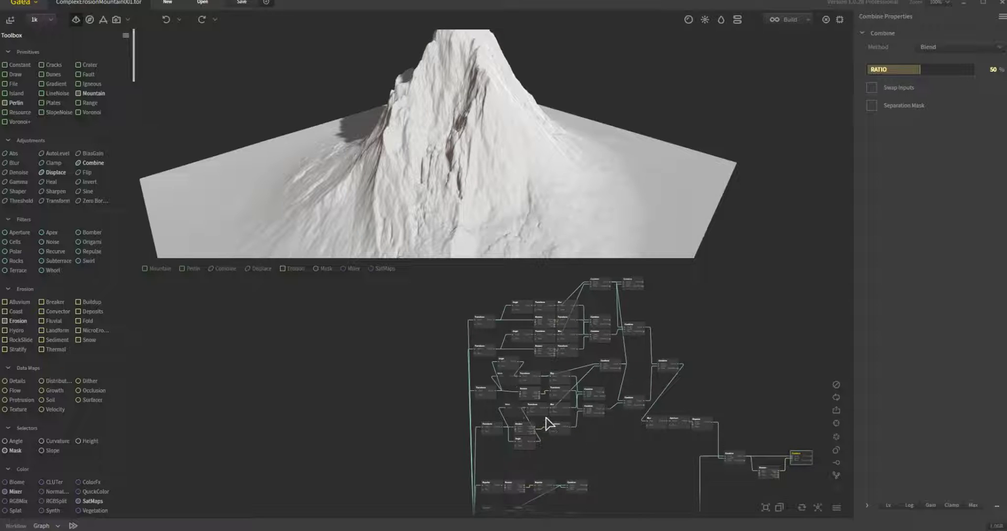
pyautogui.scroll(4, 436, 379)
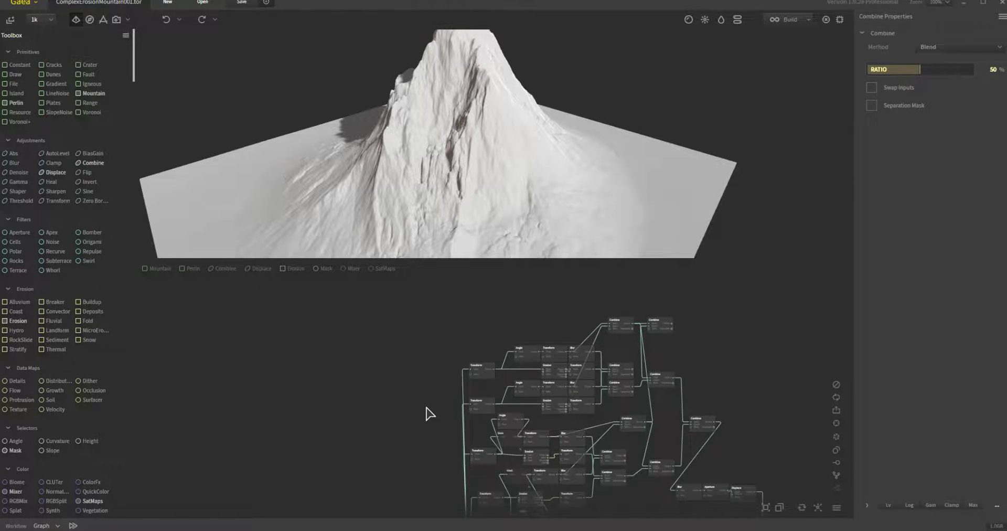
pyautogui.moveTo(356, 394); pyautogui.dragTo(307, 407)
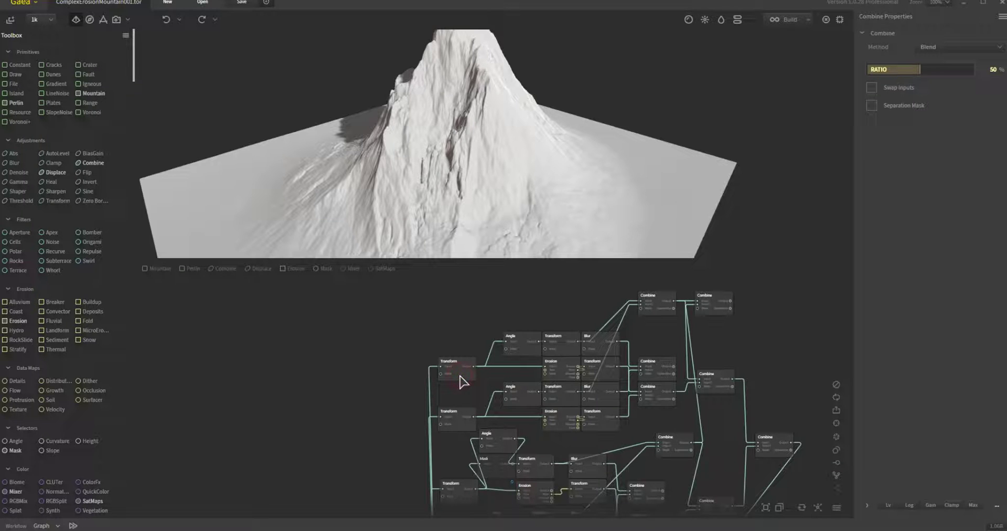
# Preview the first Transform node of the uppermost branch and compare it with the source Displace node that feeds all branches
pyautogui.moveTo(501, 228); pyautogui.dragTo(529, 174)
pyautogui.scroll(-4, 461, 165)
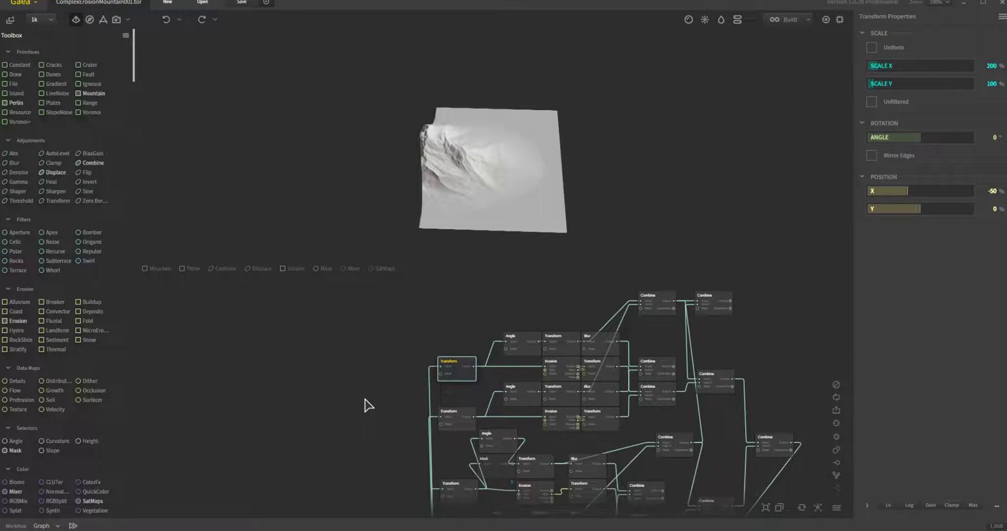
pyautogui.moveTo(351, 399); pyautogui.dragTo(384, 265, button='middle')
pyautogui.moveTo(394, 432); pyautogui.dragTo(352, 292, button='middle')
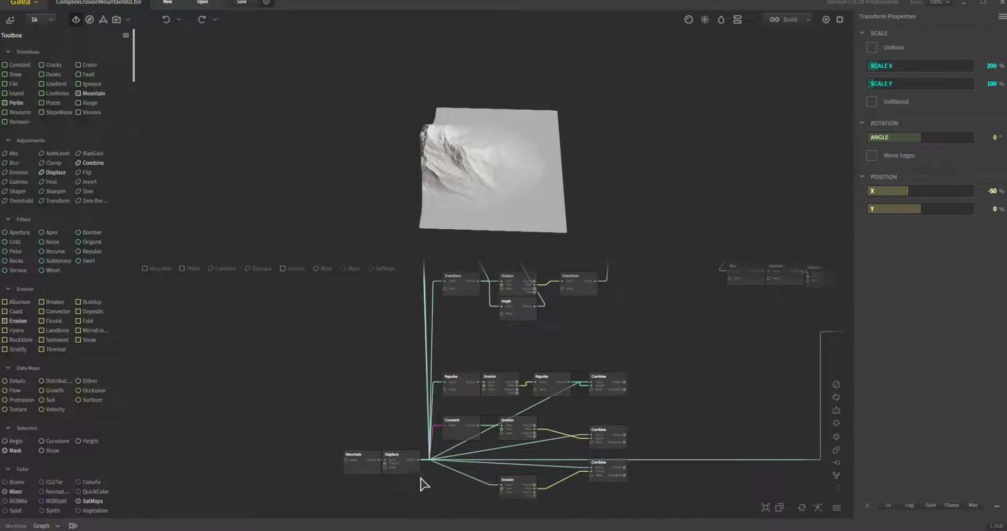
pyautogui.click(405, 466)
pyautogui.click(401, 455)
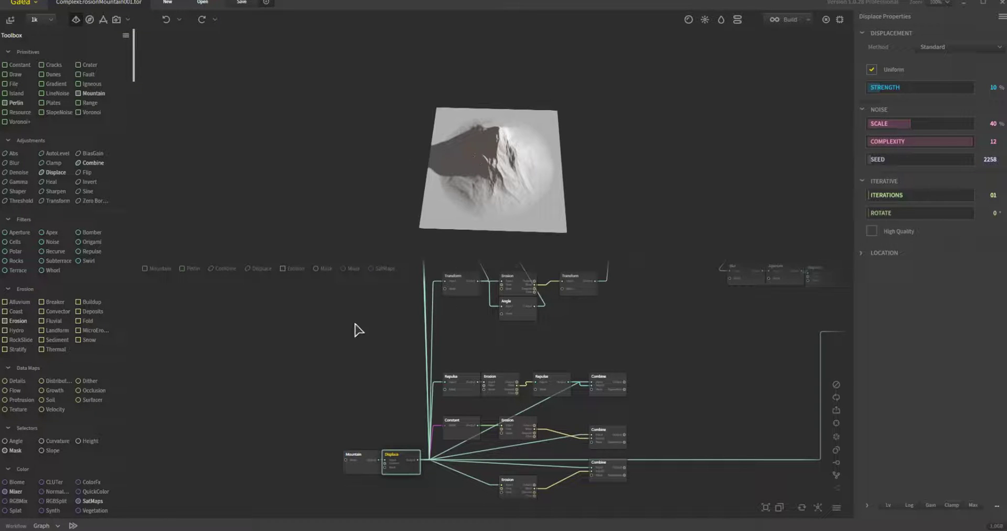
# Preview the first and second Transform nodes of the uppermost branches to compare how each stretches its half of the mountain
pyautogui.moveTo(355, 323); pyautogui.dragTo(336, 470, button='middle')
pyautogui.moveTo(324, 375); pyautogui.dragTo(355, 486, button='middle')
pyautogui.moveTo(347, 407); pyautogui.dragTo(314, 298, button='middle')
pyautogui.moveTo(337, 366); pyautogui.dragTo(336, 434, button='middle')
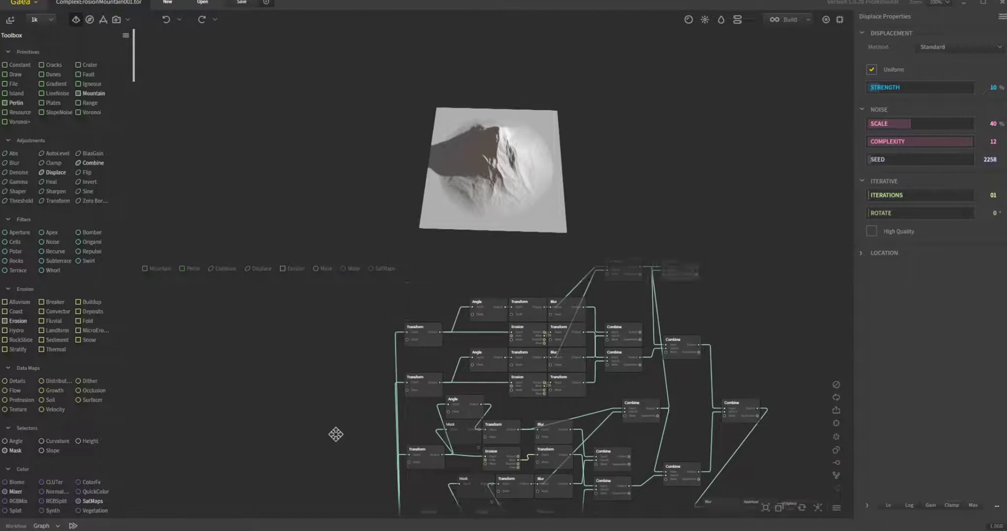
pyautogui.scroll(3, 335, 434)
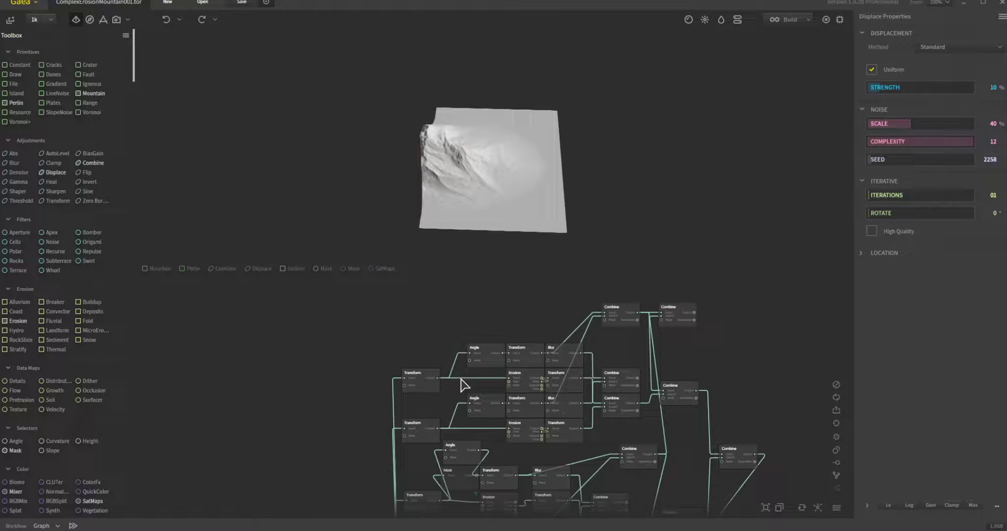
pyautogui.click(419, 375)
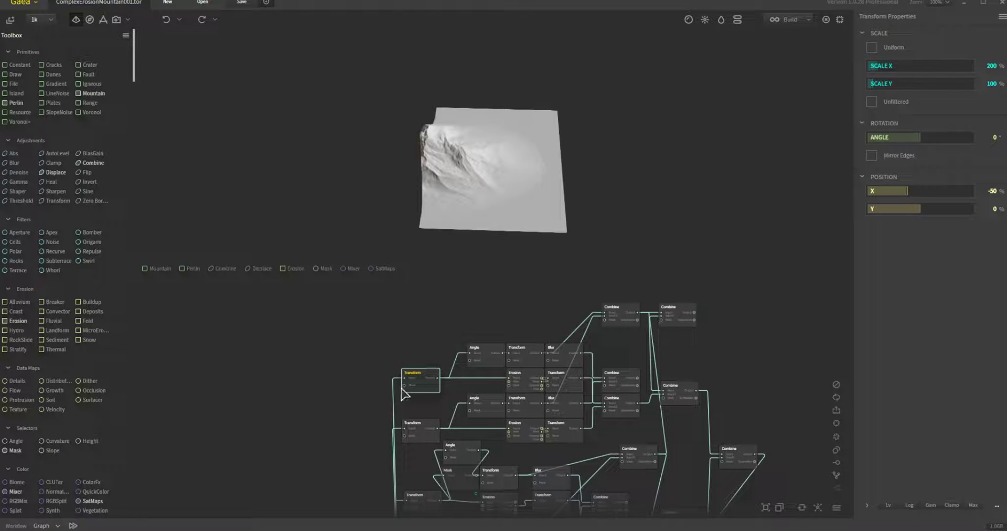
pyautogui.click(421, 437)
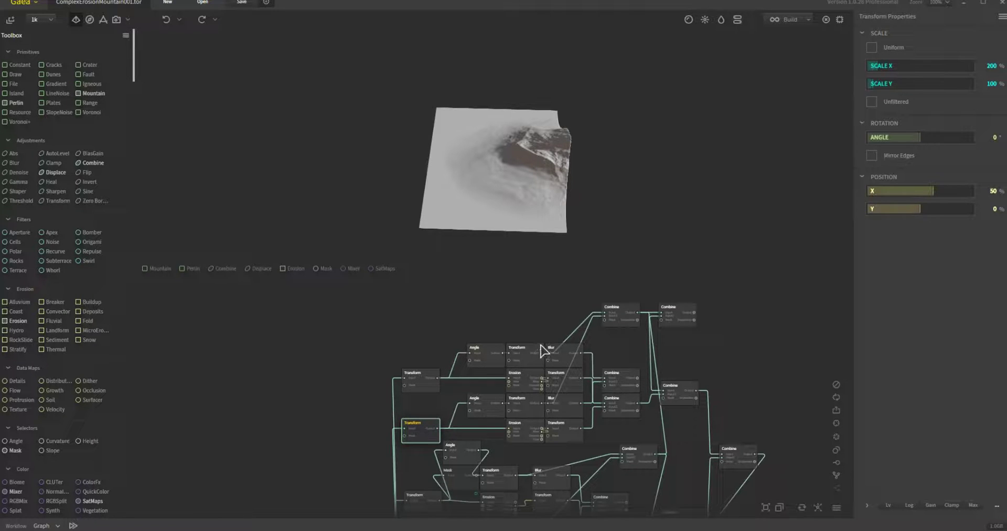
# Preview the uppermost branch from its Angle mask through the Transform and Erosion nodes to the Multiply Combine, and inspect that wear map up close
pyautogui.click(528, 356)
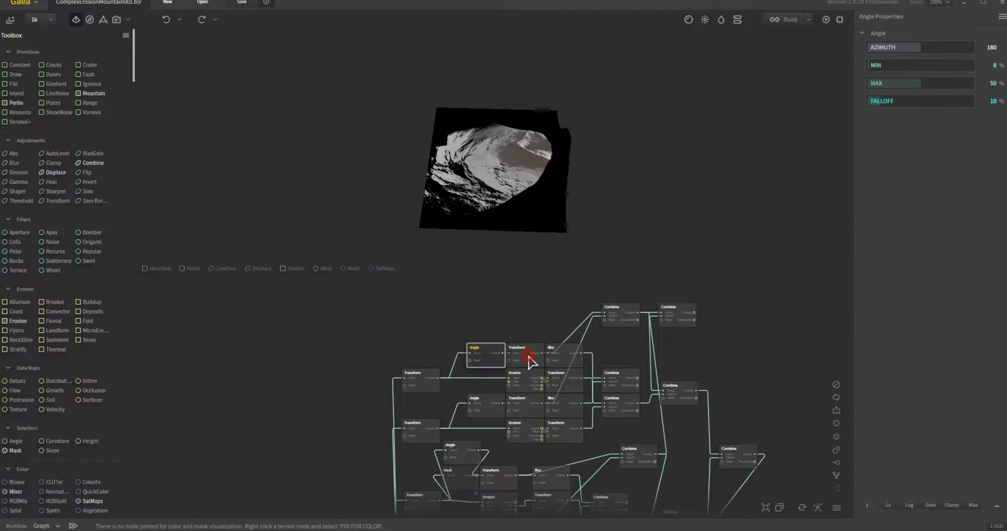
pyautogui.click(525, 357)
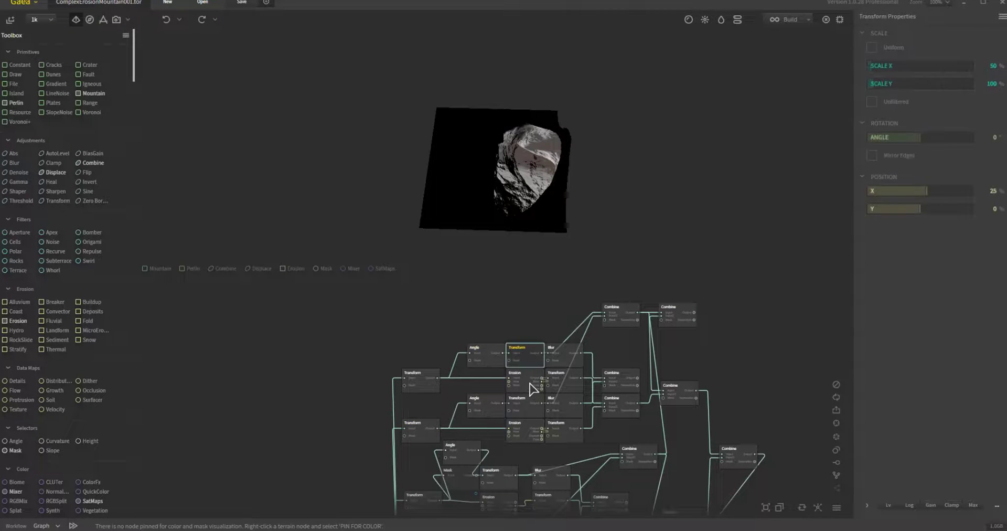
pyautogui.click(570, 384)
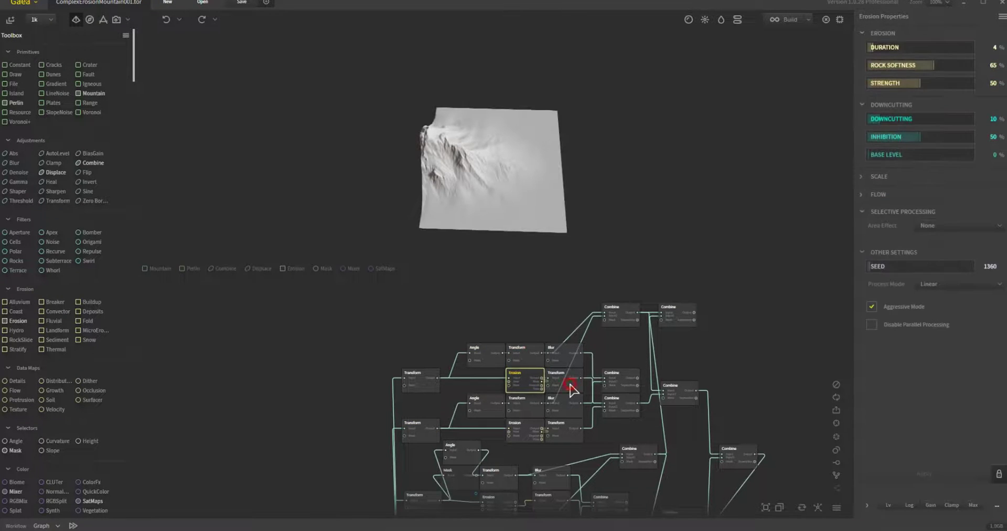
pyautogui.click(621, 385)
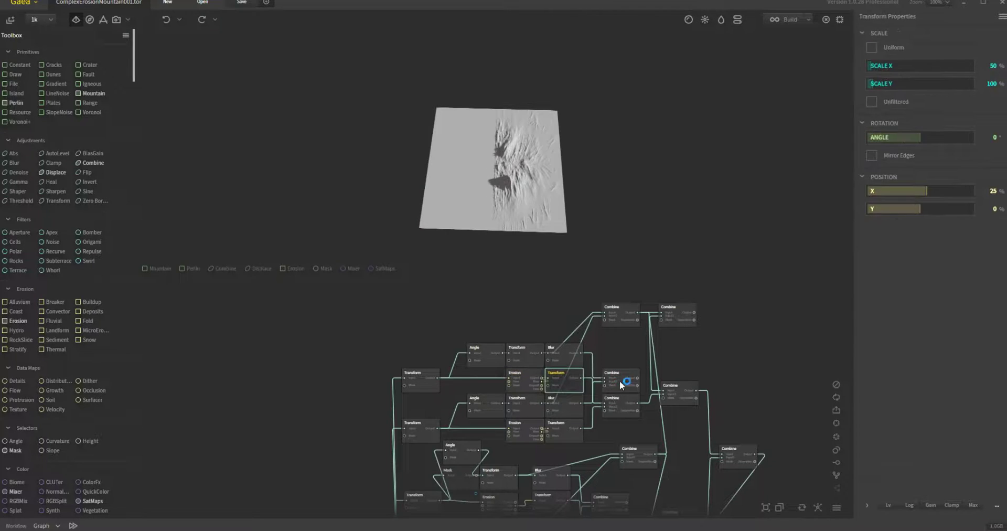
pyautogui.click(688, 398)
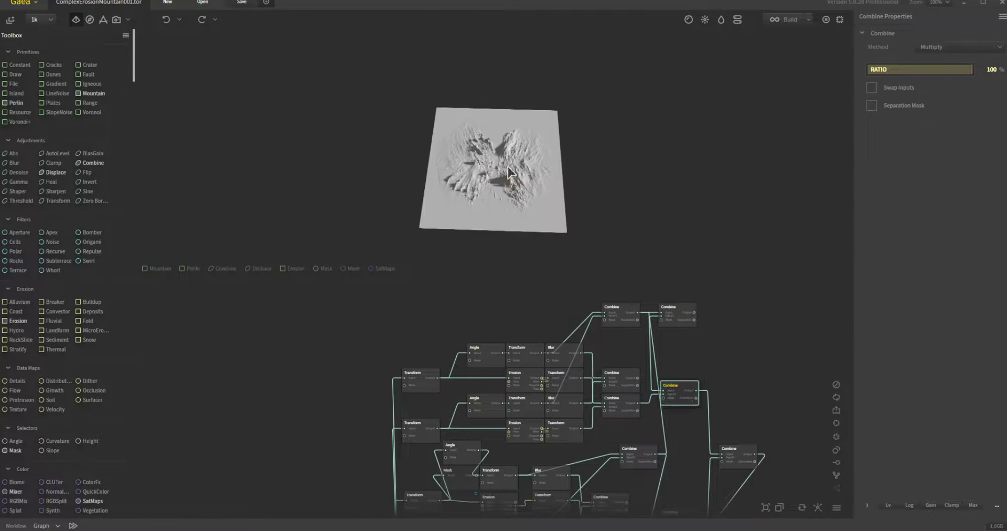
pyautogui.scroll(3, 486, 143)
pyautogui.moveTo(492, 146); pyautogui.dragTo(519, 273)
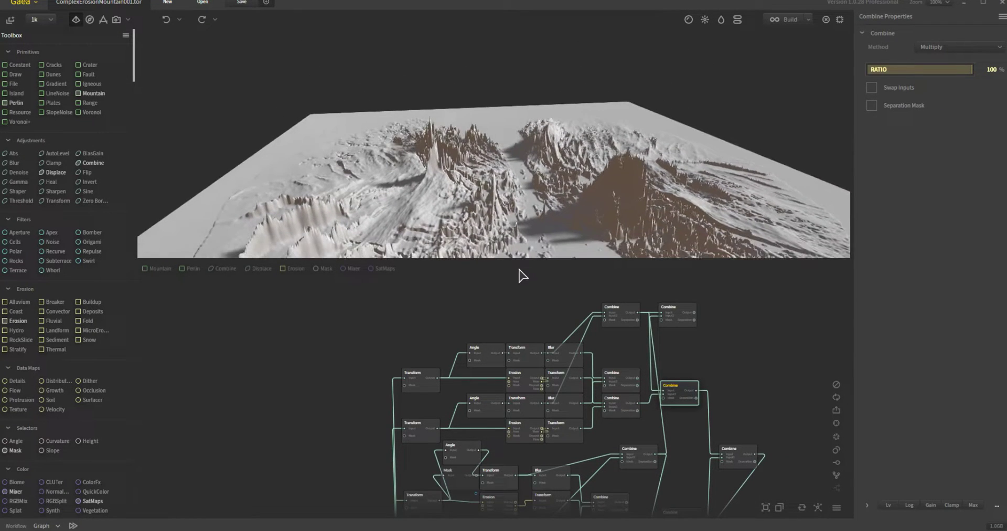
# Preview the final Blend Combine node again and inspect the mountain's eroded lower slopes from several angles
pyautogui.moveTo(325, 430); pyautogui.dragTo(117, 284)
pyautogui.moveTo(680, 402); pyautogui.dragTo(639, 359)
pyautogui.moveTo(640, 358); pyautogui.dragTo(549, 421, button='middle')
pyautogui.moveTo(673, 459); pyautogui.dragTo(569, 492, button='middle')
pyautogui.click(718, 382)
pyautogui.click(721, 370)
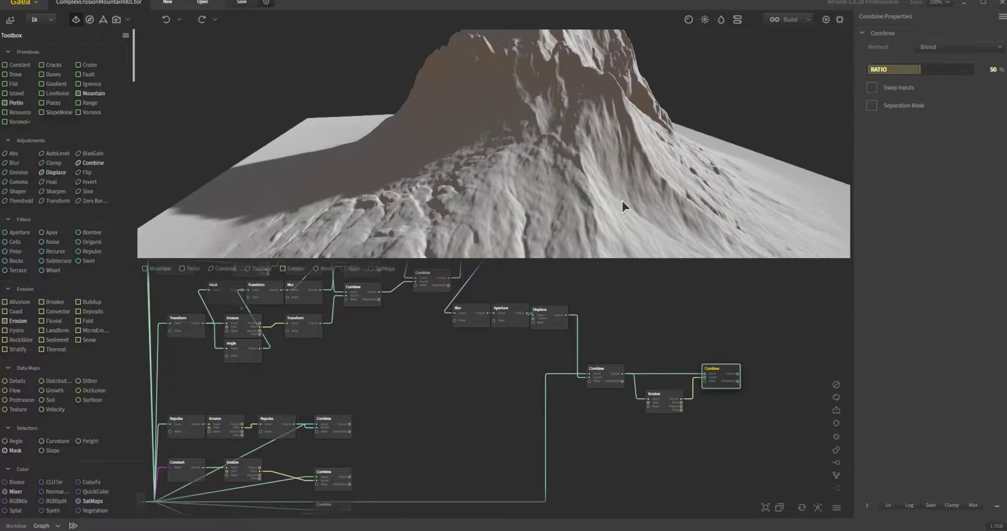
pyautogui.moveTo(564, 183); pyautogui.dragTo(535, 205)
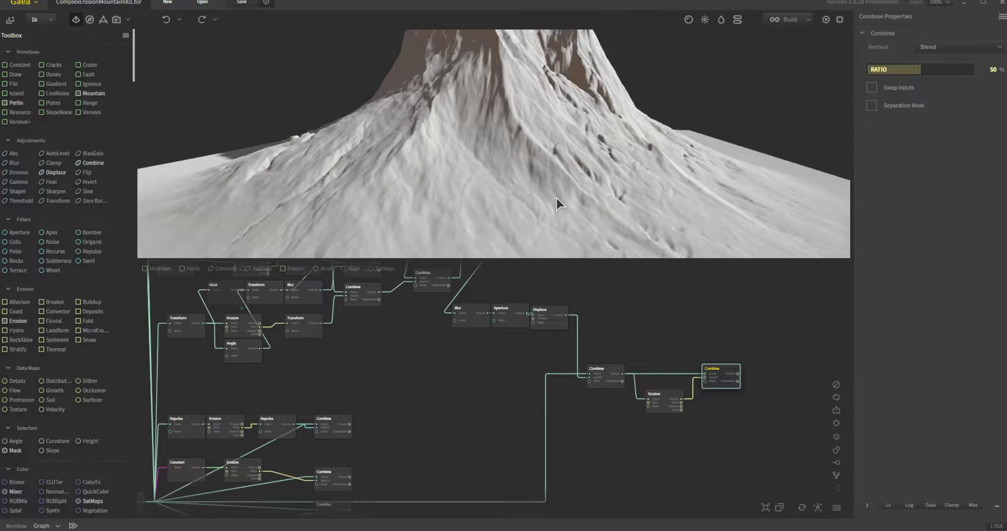
pyautogui.moveTo(531, 185)
pyautogui.mouseDown()
pyautogui.moveTo(562, 182)
pyautogui.moveTo(560, 190)
pyautogui.moveTo(372, 181)
pyautogui.moveTo(526, 202)
pyautogui.moveTo(527, 169)
pyautogui.mouseUp()
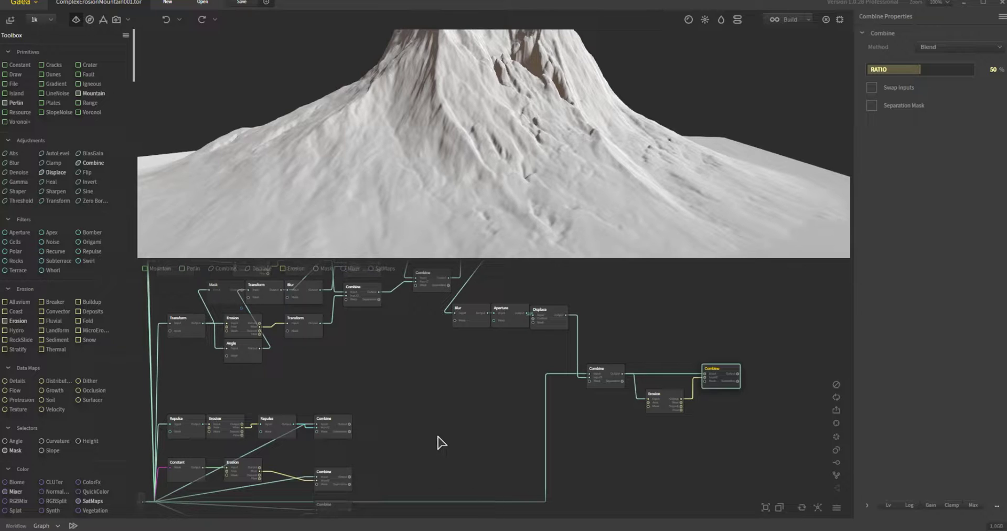
pyautogui.moveTo(439, 442); pyautogui.dragTo(481, 425, button='middle')
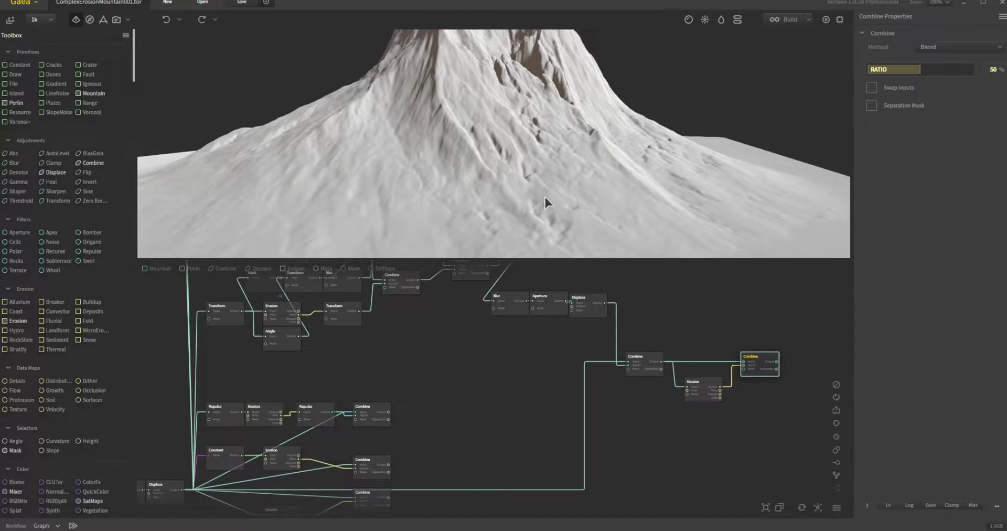
pyautogui.moveTo(544, 195); pyautogui.dragTo(573, 189)
pyautogui.moveTo(461, 380); pyautogui.dragTo(557, 523, button='middle')
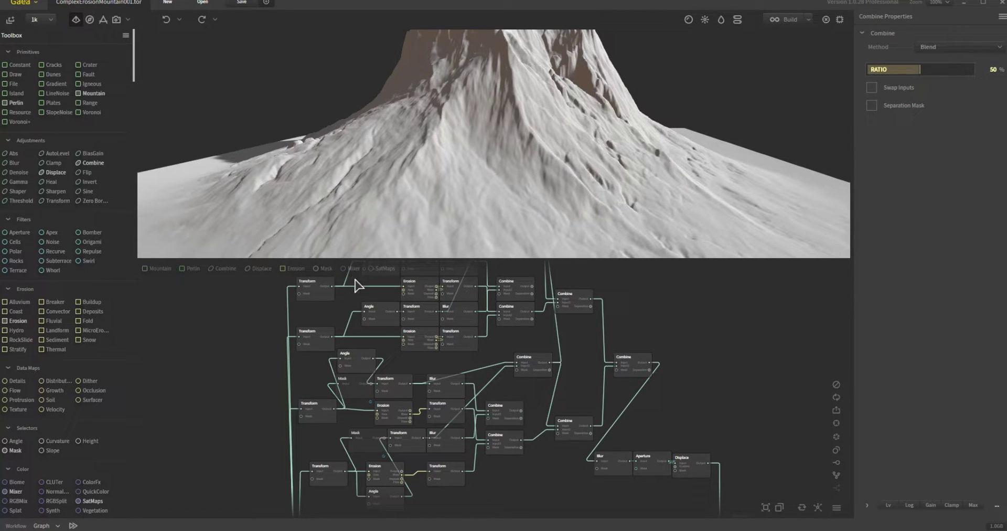
pyautogui.click(26, 3)
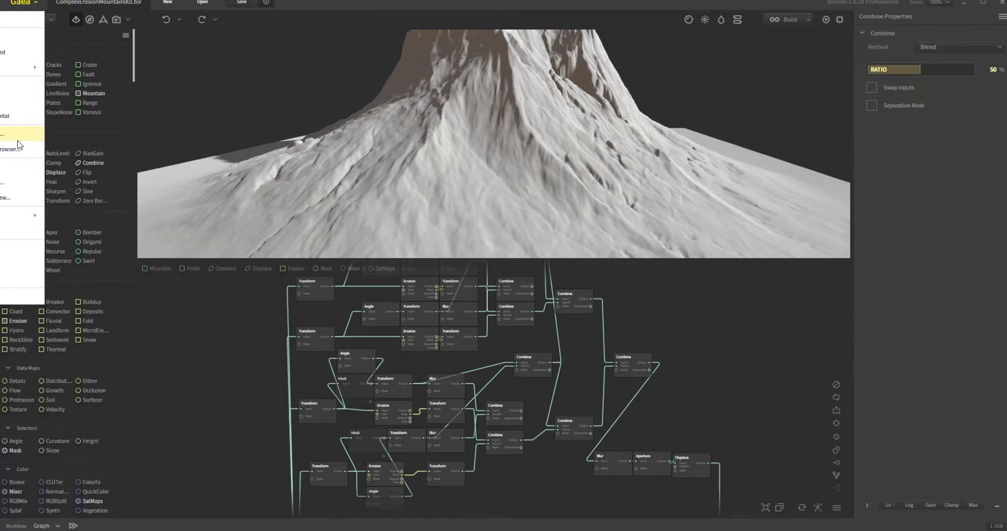
pyautogui.click(718, 391)
pyautogui.moveTo(716, 409); pyautogui.dragTo(690, 396, button='middle')
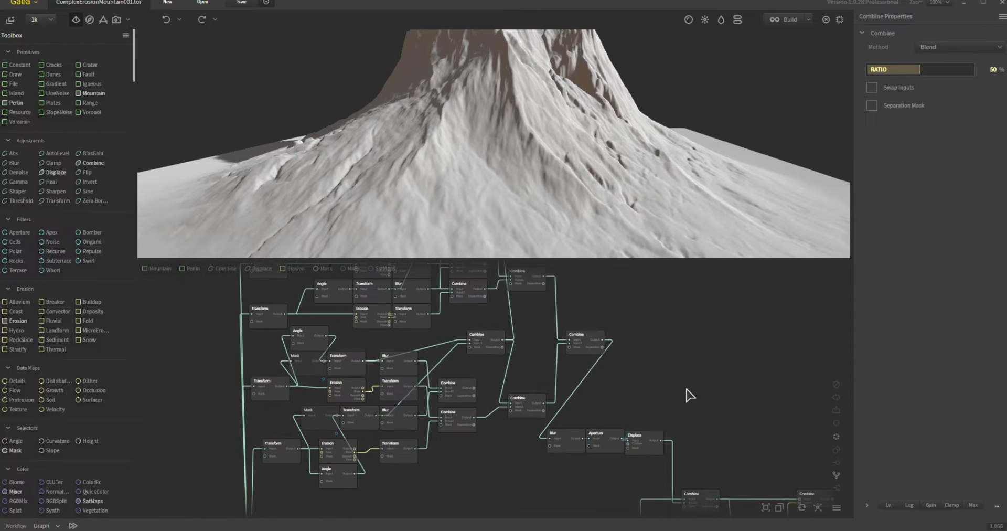
pyautogui.moveTo(640, 355); pyautogui.dragTo(669, 357, button='middle')
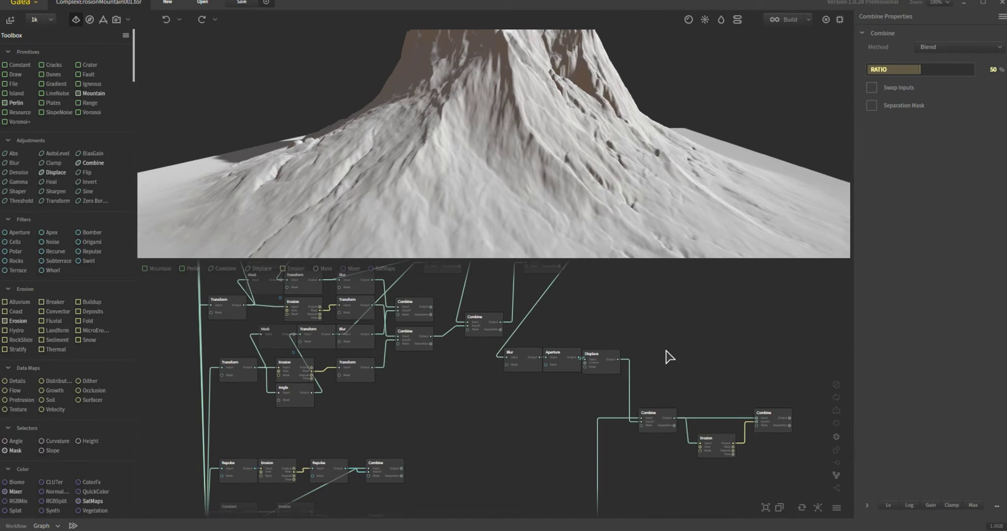